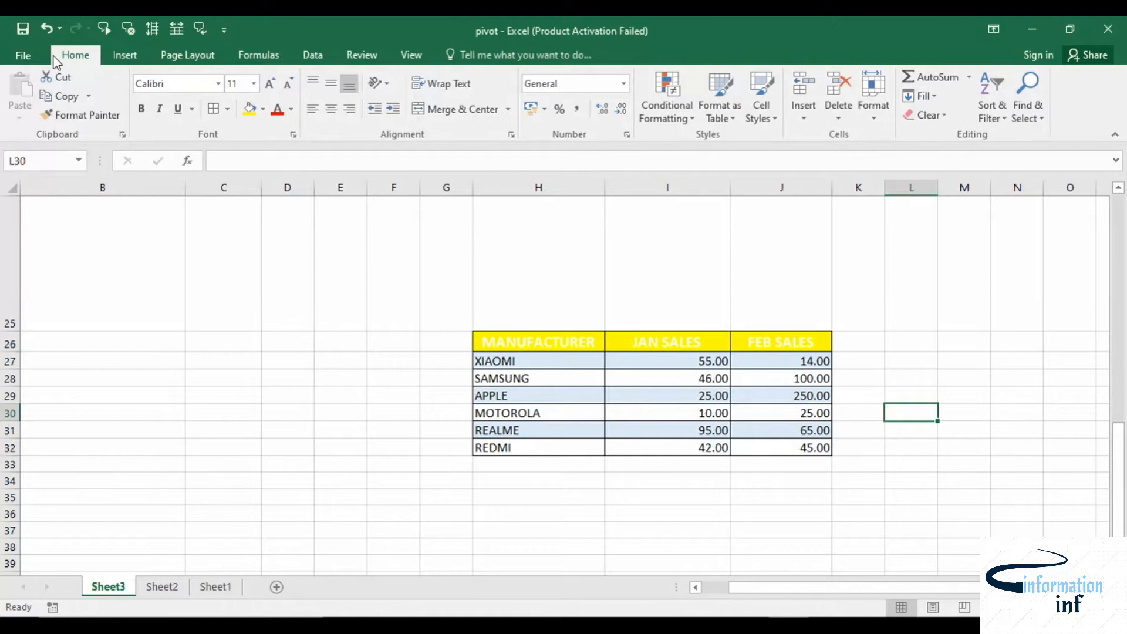
Insert a column sparkline in cell I25 based on the January sales data in I27:I32
{"action": "left_click", "coordinate": [128, 54]}
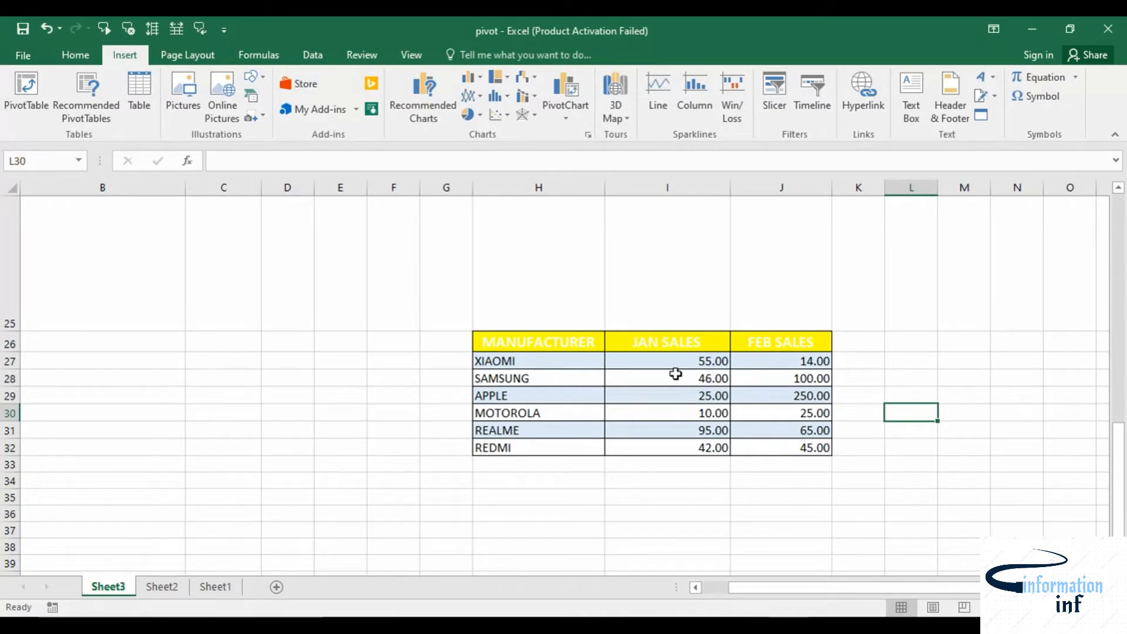
{"action": "left_click", "coordinate": [648, 361]}
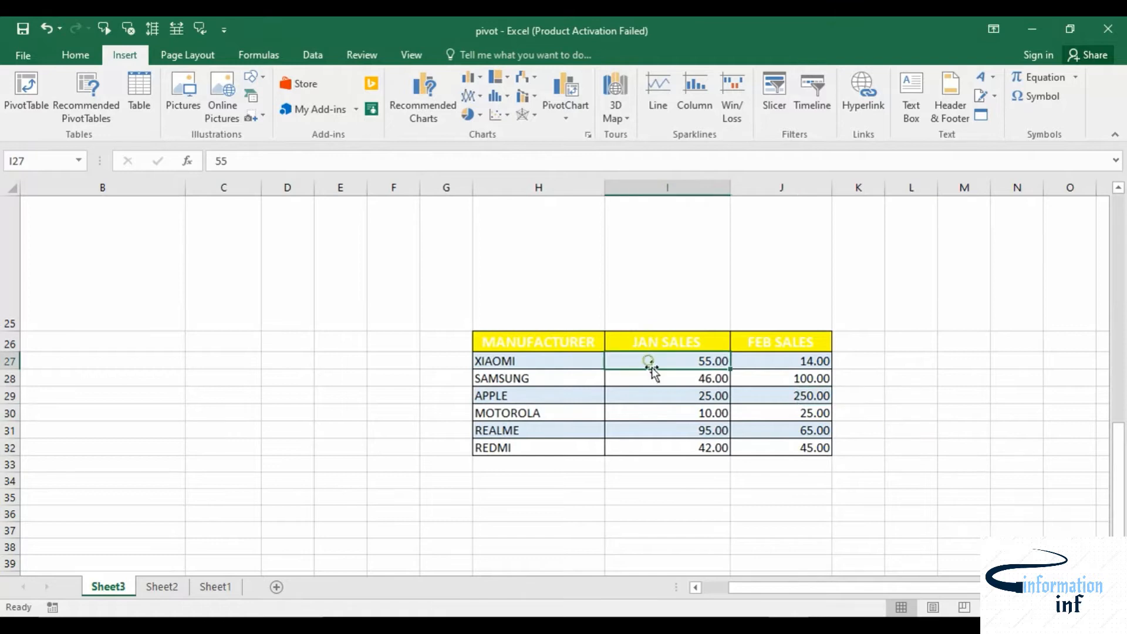
{"action": "left_click", "coordinate": [693, 91]}
{"action": "left_click", "coordinate": [464, 330]}
{"action": "left_click", "coordinate": [413, 272]}
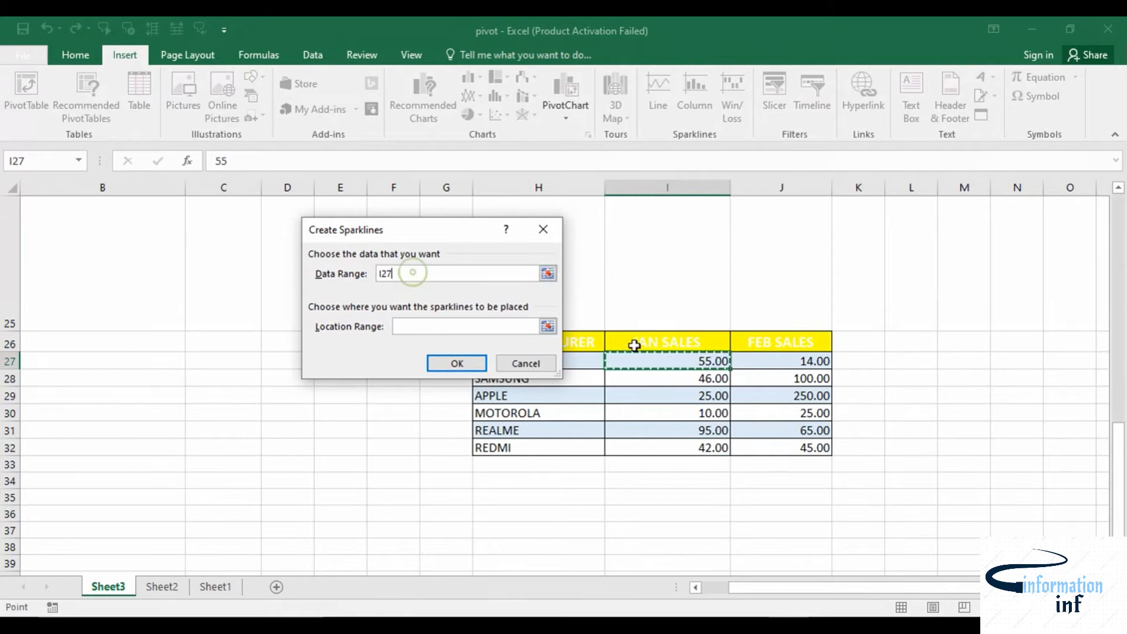
{"action": "left_click_drag", "start_coordinate": [674, 361], "coordinate": [687, 448]}
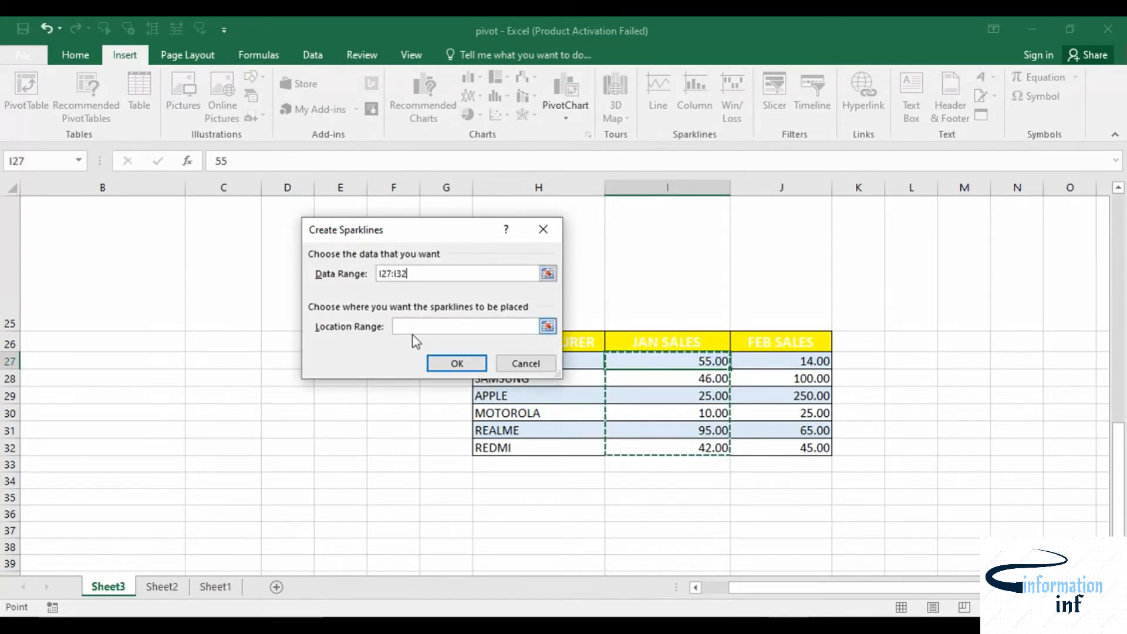
{"action": "left_click", "coordinate": [446, 326]}
{"action": "left_click", "coordinate": [662, 262]}
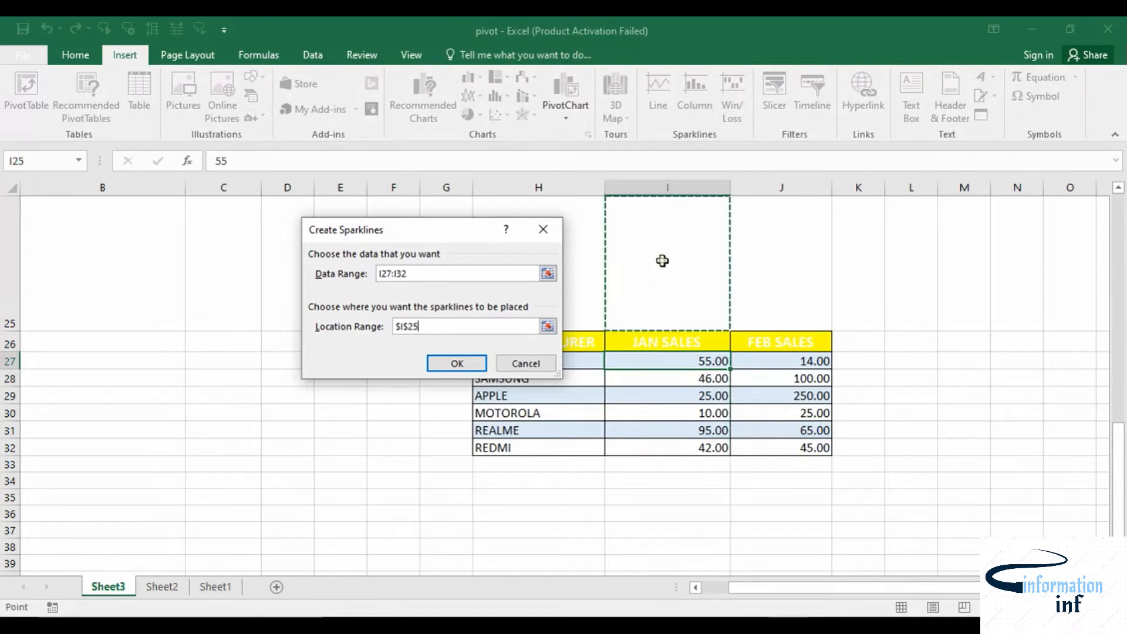
{"action": "left_click", "coordinate": [457, 364]}
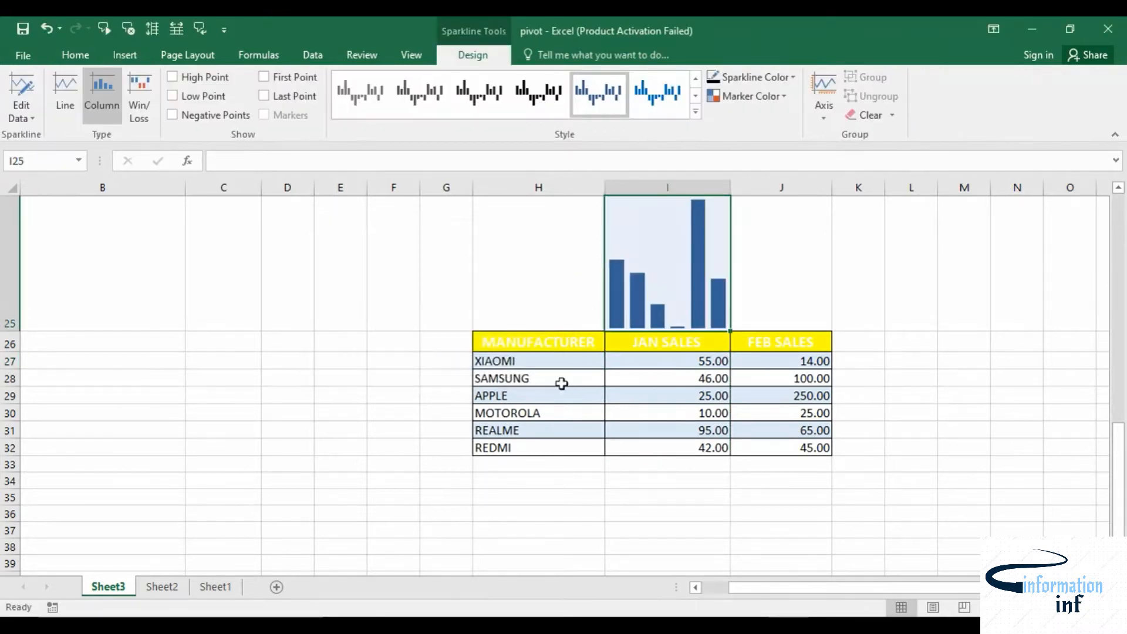
Highlight the high point of the January sparkline and look at its marker color choices
{"action": "scroll", "coordinate": [742, 388], "scroll_direction": "up", "scroll_amount": 1}
{"action": "scroll", "coordinate": [742, 388], "scroll_direction": "up", "scroll_amount": 1}
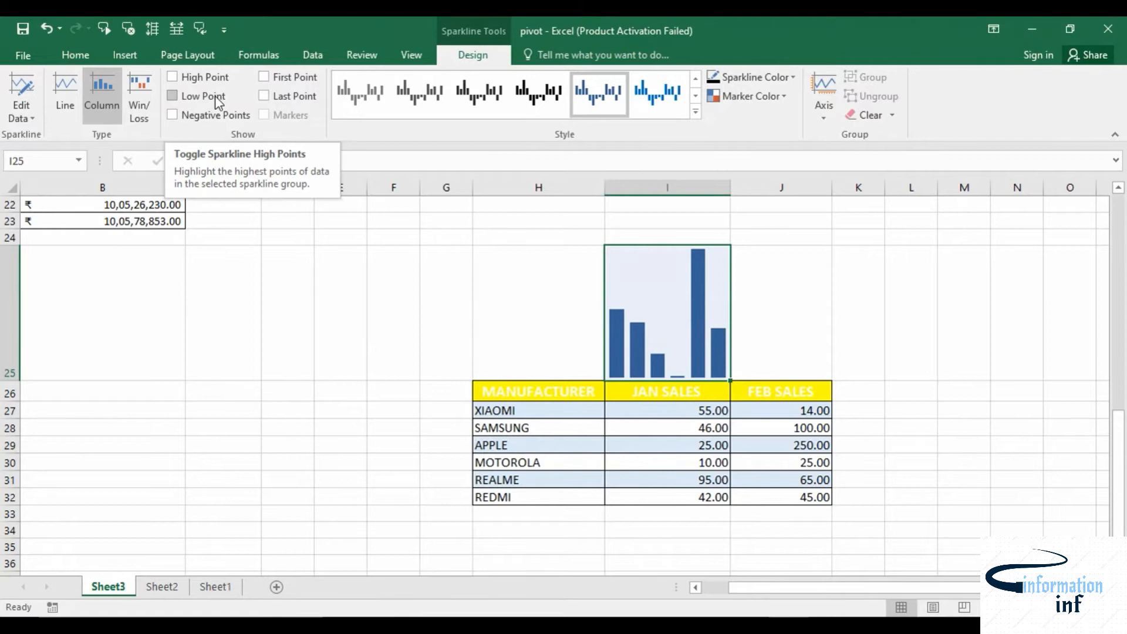
{"action": "left_click", "coordinate": [172, 77]}
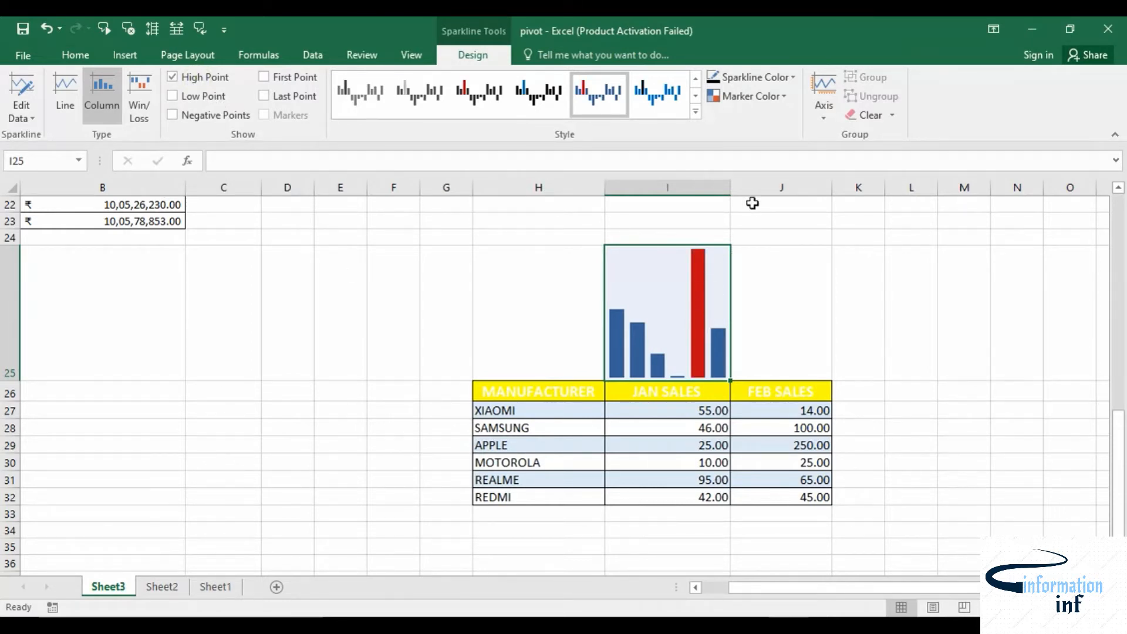
{"action": "left_click", "coordinate": [784, 99]}
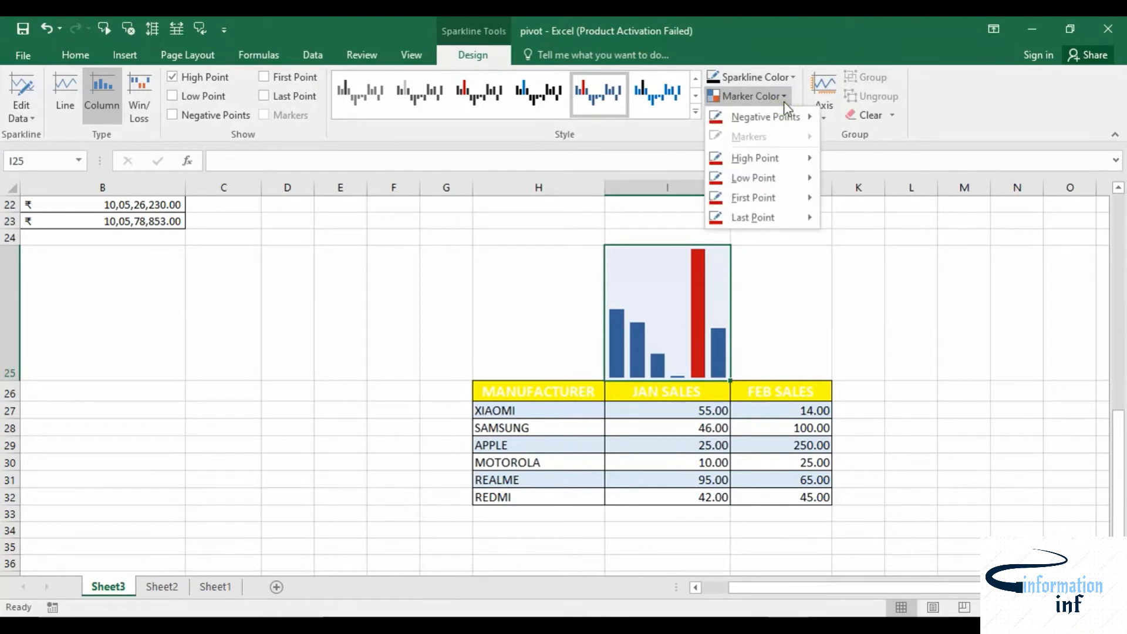
{"action": "mouse_move", "coordinate": [790, 159]}
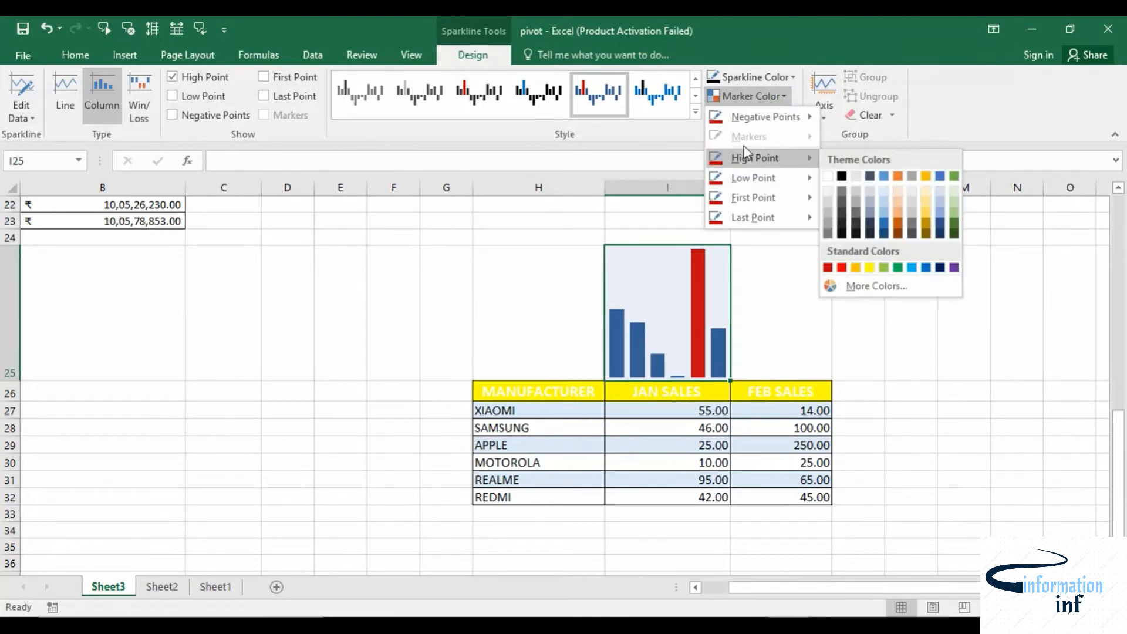
Highlight the low point of the January sparkline and set its marker color to yellow
{"action": "left_click", "coordinate": [174, 96]}
{"action": "left_click", "coordinate": [174, 97]}
{"action": "left_click", "coordinate": [776, 97]}
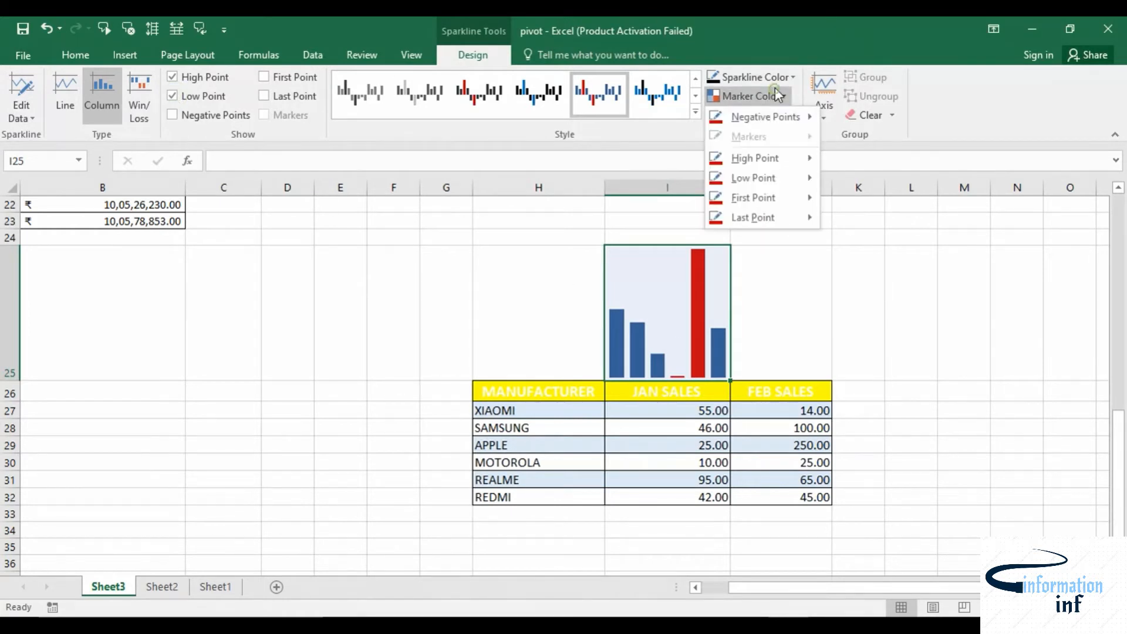
{"action": "mouse_move", "coordinate": [781, 178]}
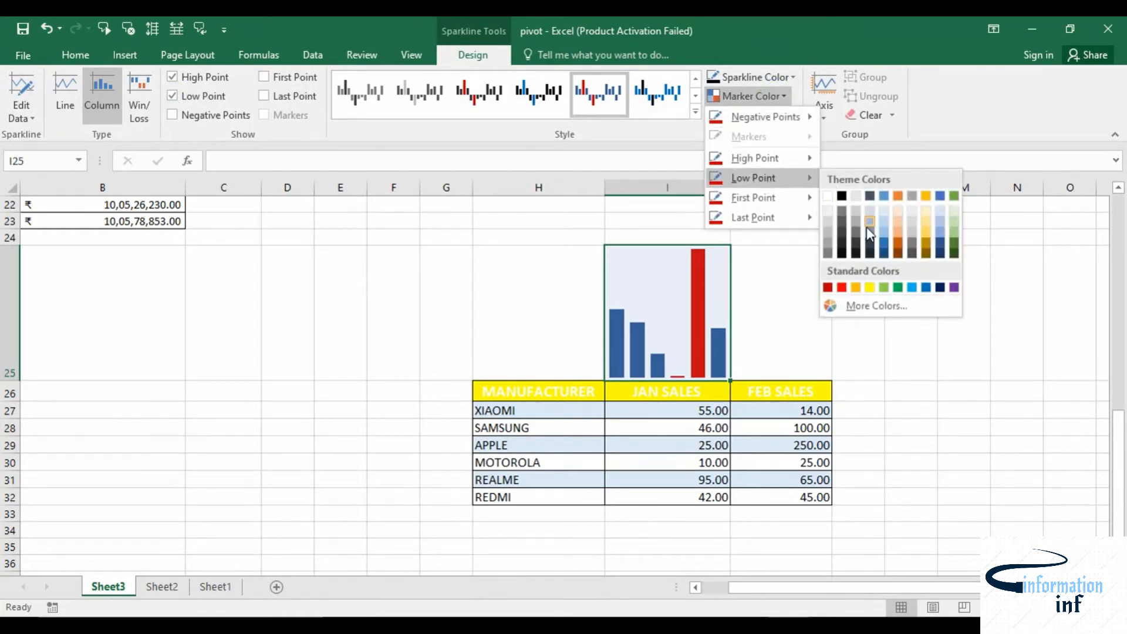
{"action": "left_click", "coordinate": [875, 286]}
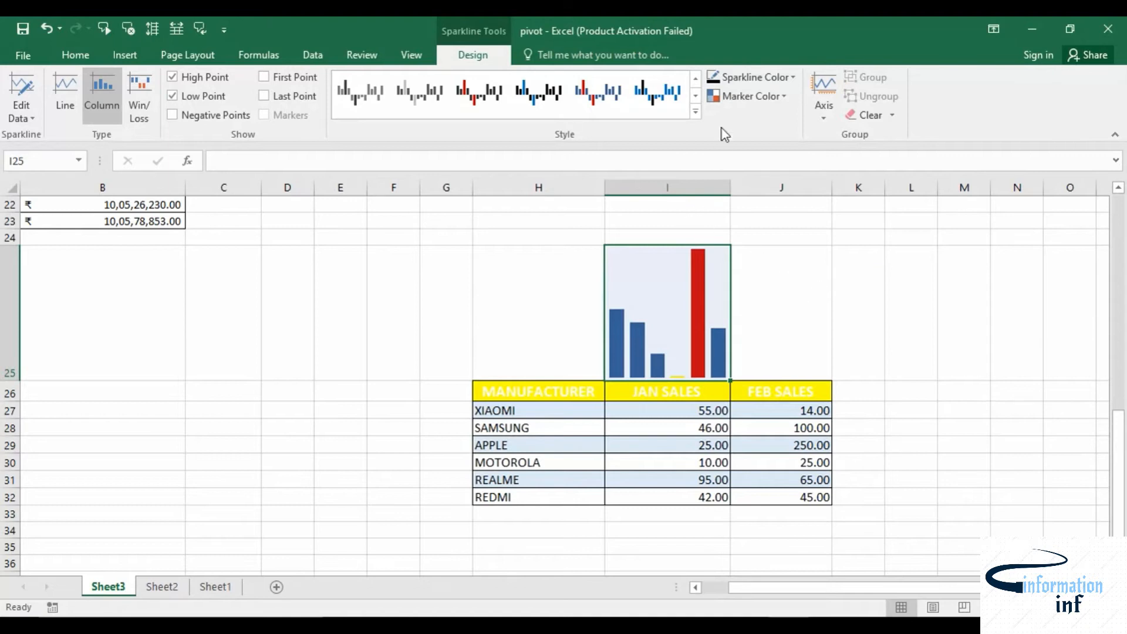
Change the low point's marker color to the darkest gold theme shade
{"action": "left_click", "coordinate": [771, 100]}
{"action": "mouse_move", "coordinate": [762, 183]}
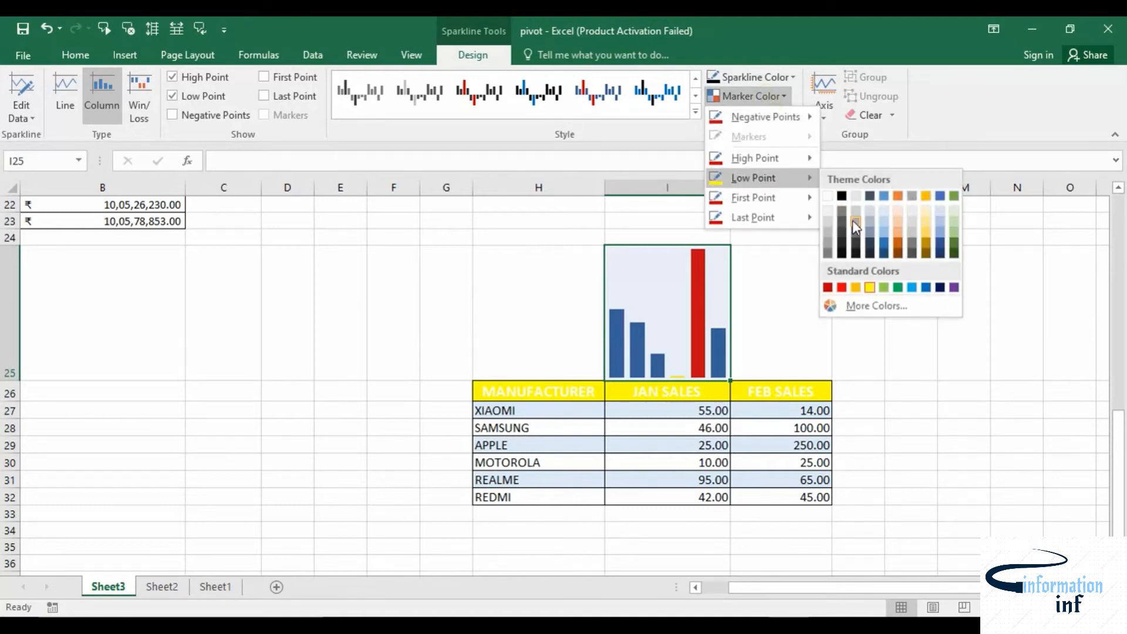
{"action": "left_click", "coordinate": [926, 251]}
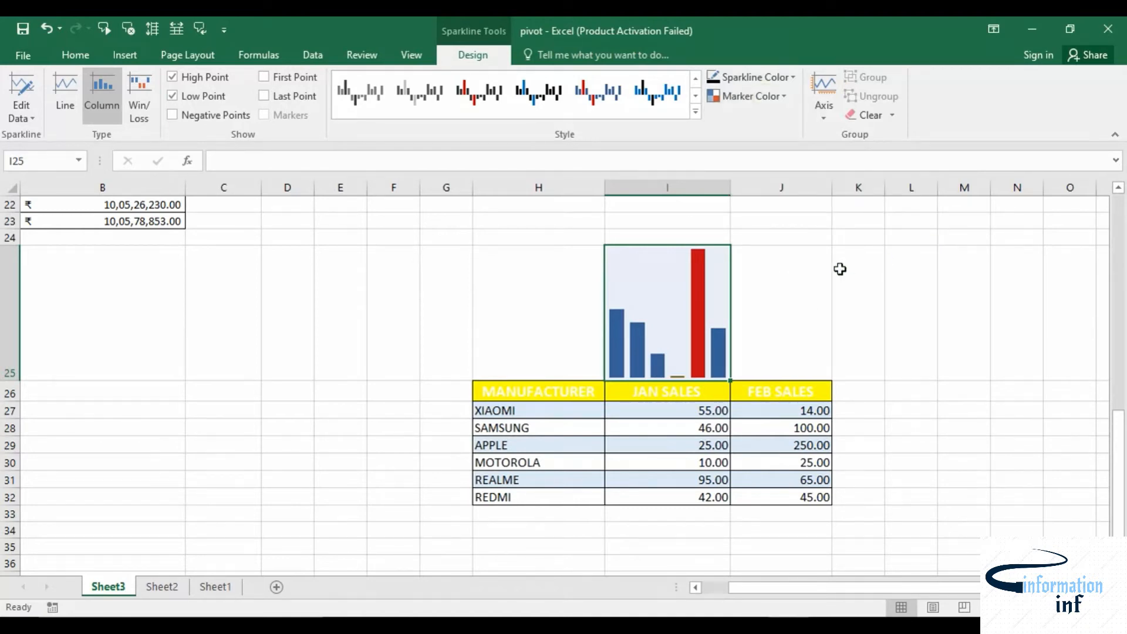
Enable negative point highlighting for the sparkline and set REDMI's January sales to -42
{"action": "left_click", "coordinate": [173, 115]}
{"action": "left_click", "coordinate": [696, 503]}
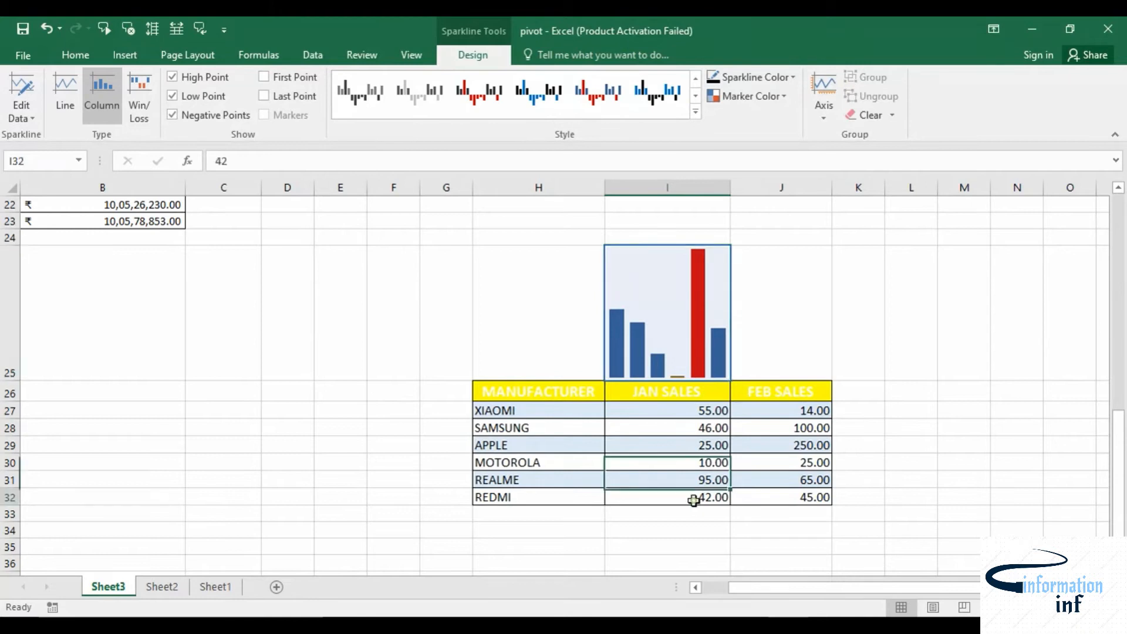
{"action": "double_click", "coordinate": [695, 501]}
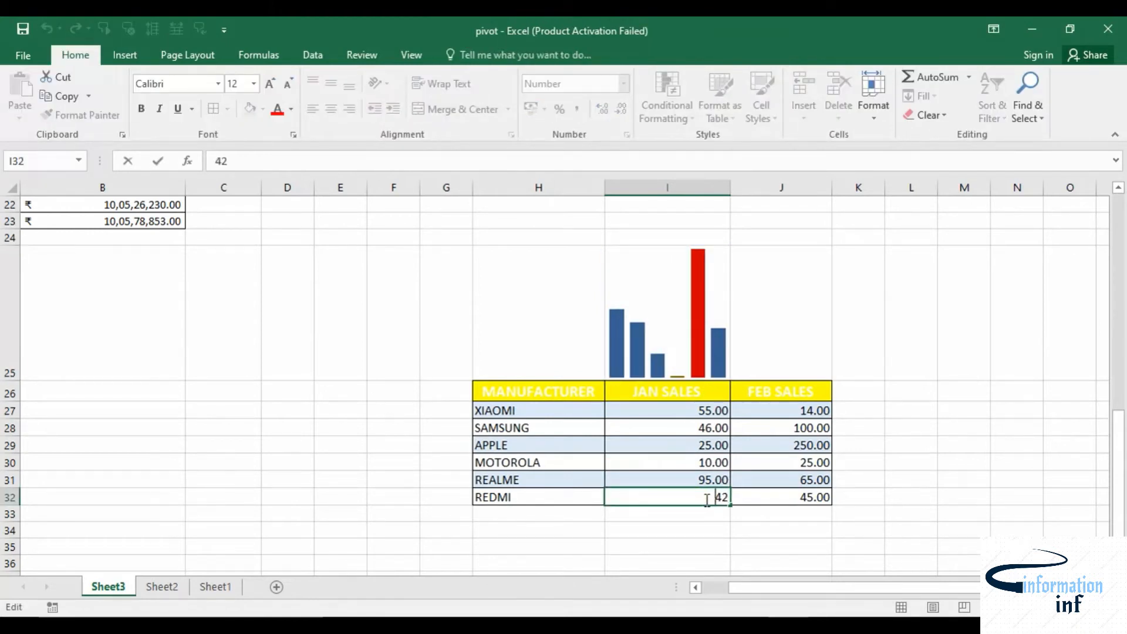
{"action": "type", "text": "-"}
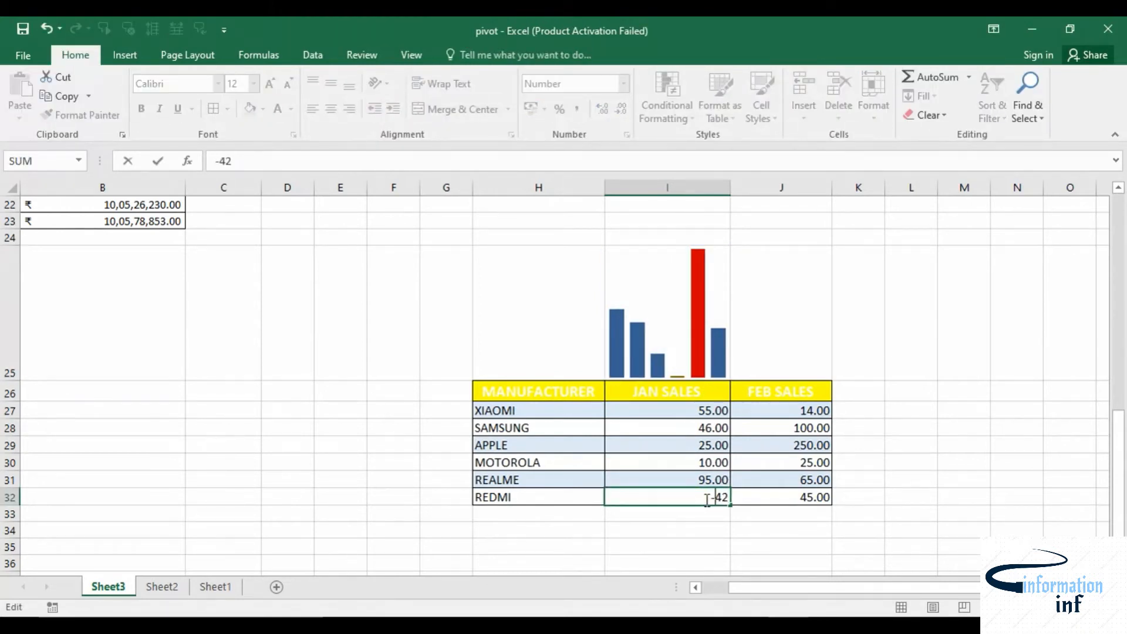
{"action": "key", "text": "Return"}
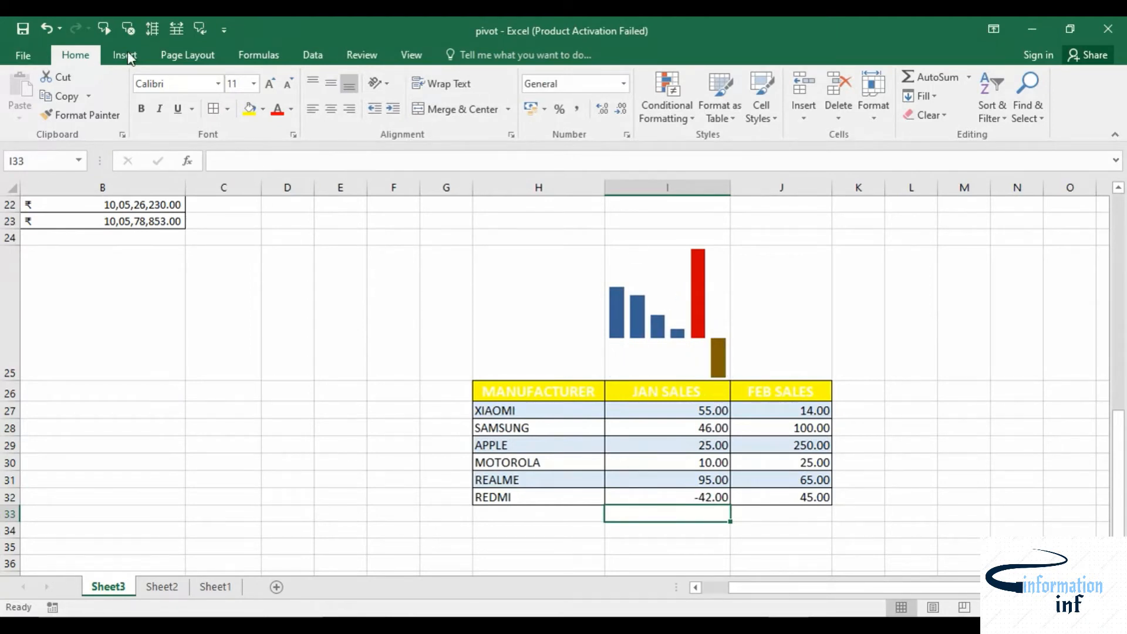
Turn off the high, low and negative point highlights of the January sparkline in I25
{"action": "left_click", "coordinate": [680, 432]}
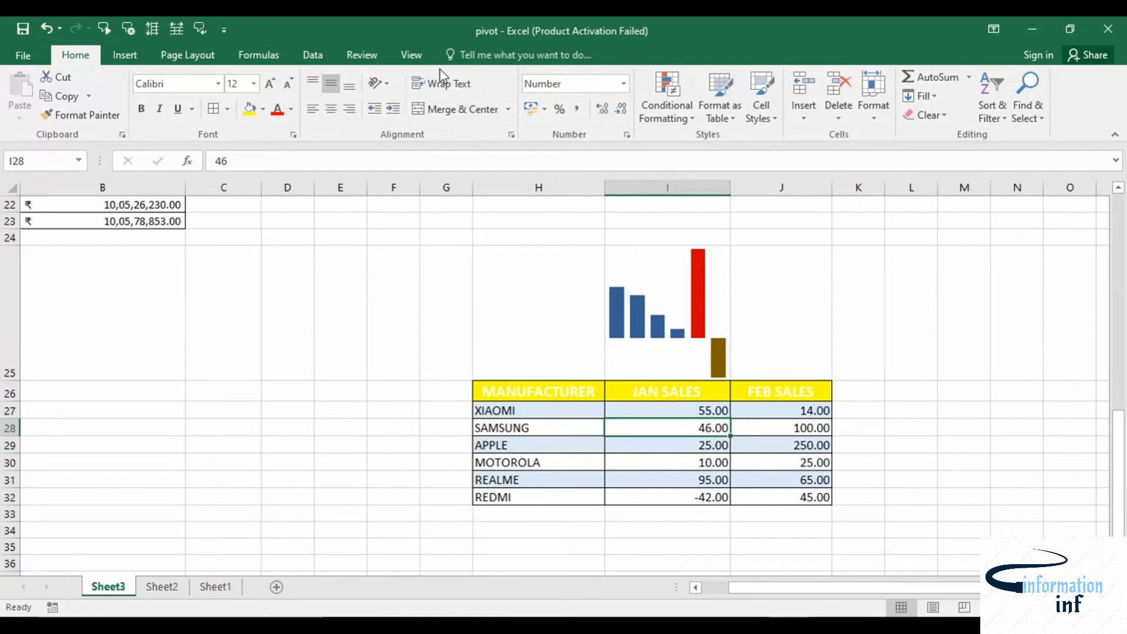
{"action": "left_click", "coordinate": [681, 302]}
{"action": "left_click", "coordinate": [473, 54]}
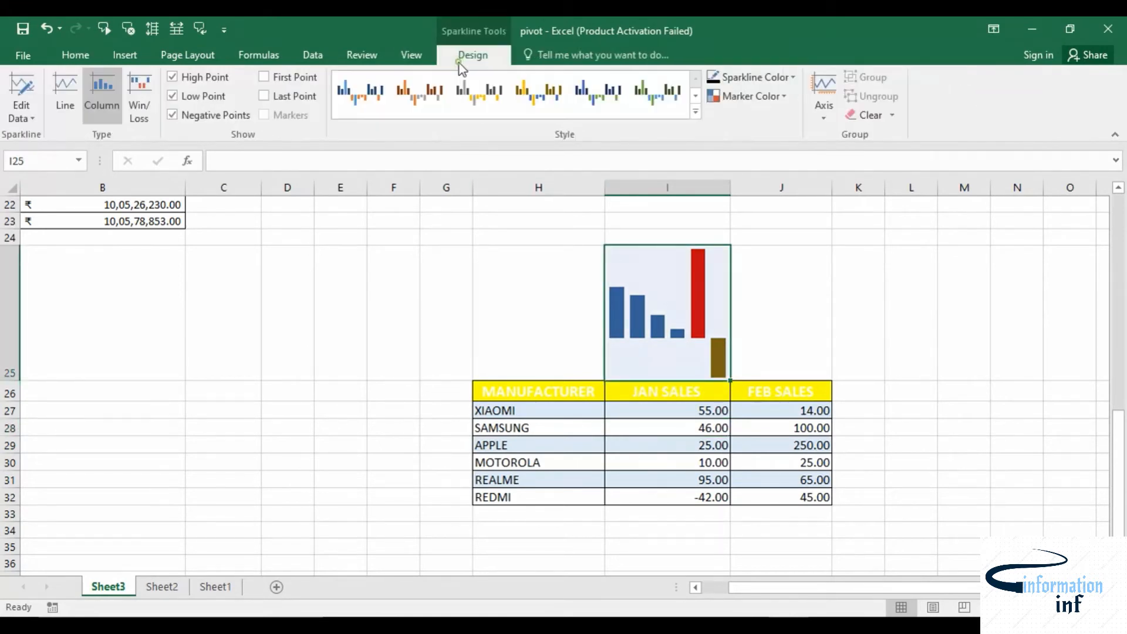
{"action": "left_click", "coordinate": [198, 76]}
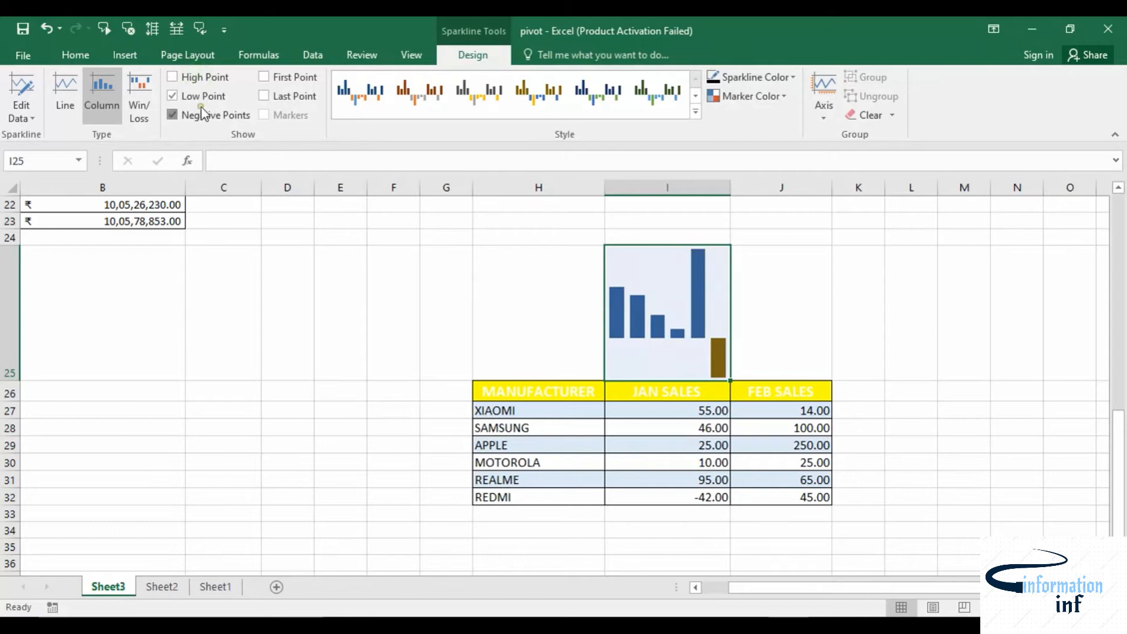
{"action": "left_click", "coordinate": [203, 95]}
{"action": "left_click", "coordinate": [202, 116]}
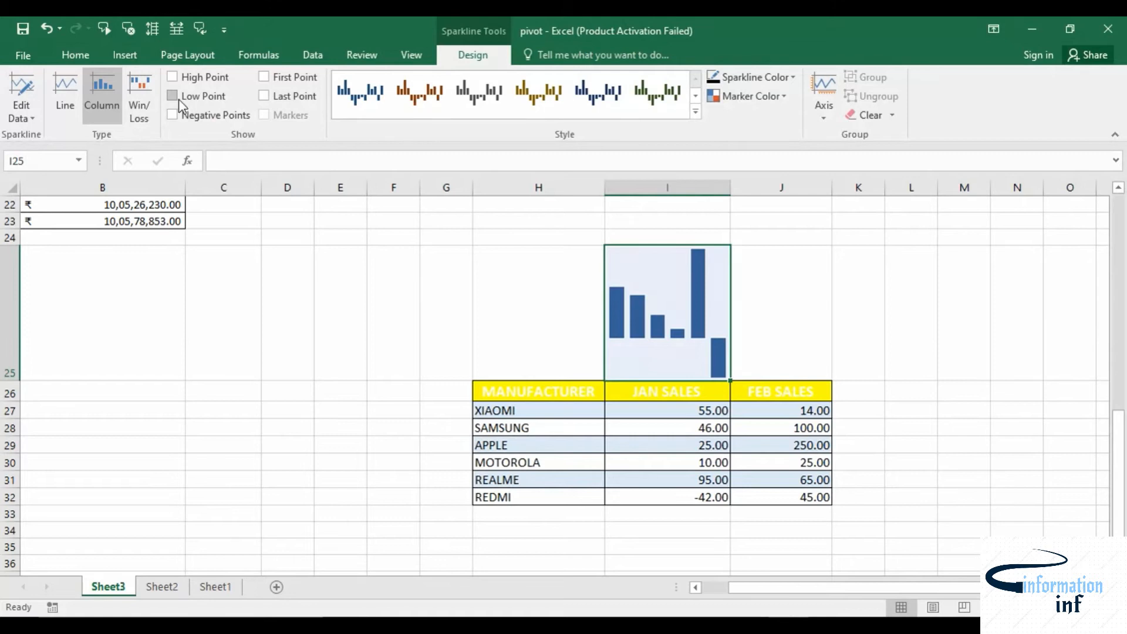
Try highlighting the sparkline's first and last points, and turn both highlights off again
{"action": "left_click", "coordinate": [280, 77]}
{"action": "left_click", "coordinate": [264, 95]}
{"action": "left_click", "coordinate": [265, 77]}
{"action": "left_click", "coordinate": [264, 95]}
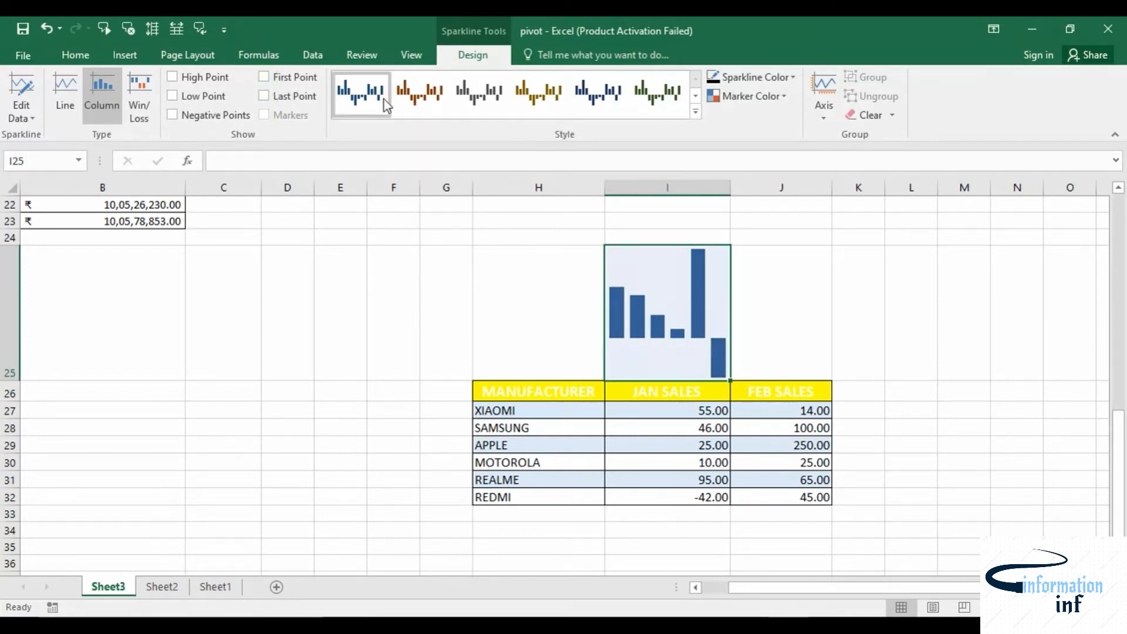
Apply the dark blue style to the January sparkline and fill it across into J25 for the February sales
{"action": "left_click", "coordinate": [668, 96]}
{"action": "left_click", "coordinate": [614, 103]}
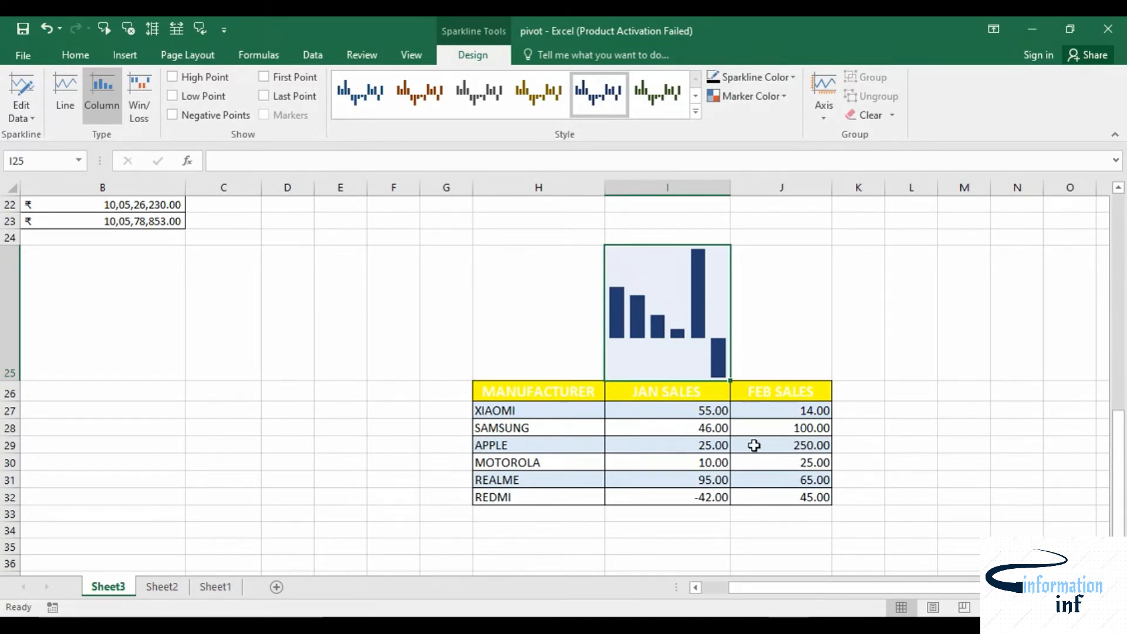
{"action": "left_click", "coordinate": [678, 324]}
{"action": "left_click_drag", "start_coordinate": [730, 382], "coordinate": [834, 380]}
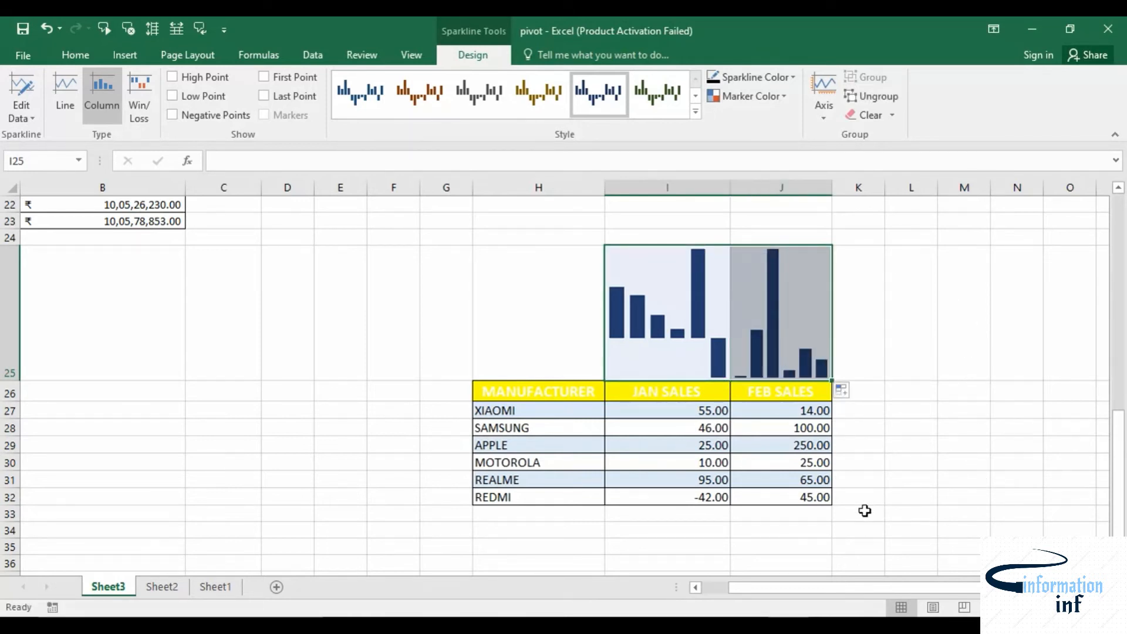
Add two more January sales values below the table: -89 in I33 and 68 in I34
{"action": "left_click", "coordinate": [690, 527]}
{"action": "left_click", "coordinate": [702, 513]}
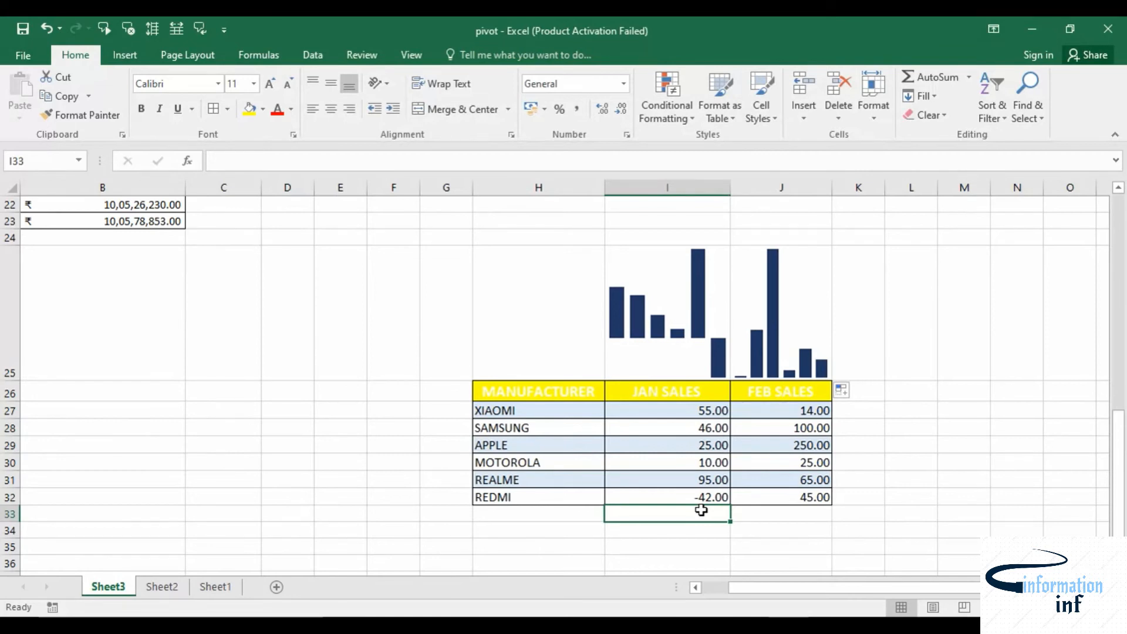
{"action": "type", "text": ".8"}
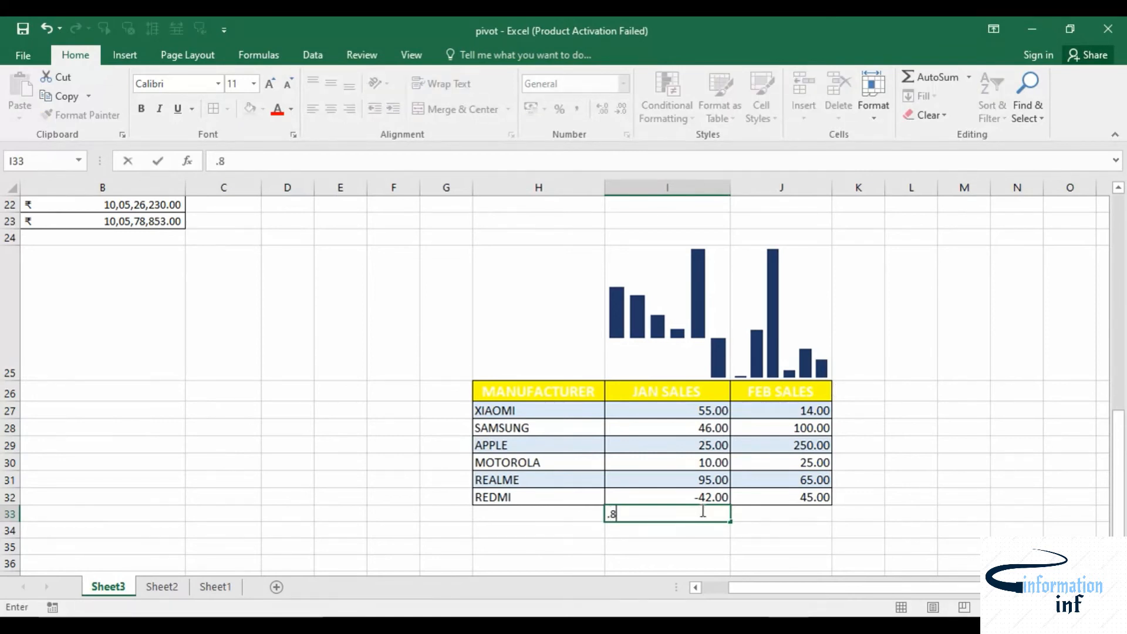
{"action": "type", "text": "-89"}
{"action": "key", "text": "Return"}
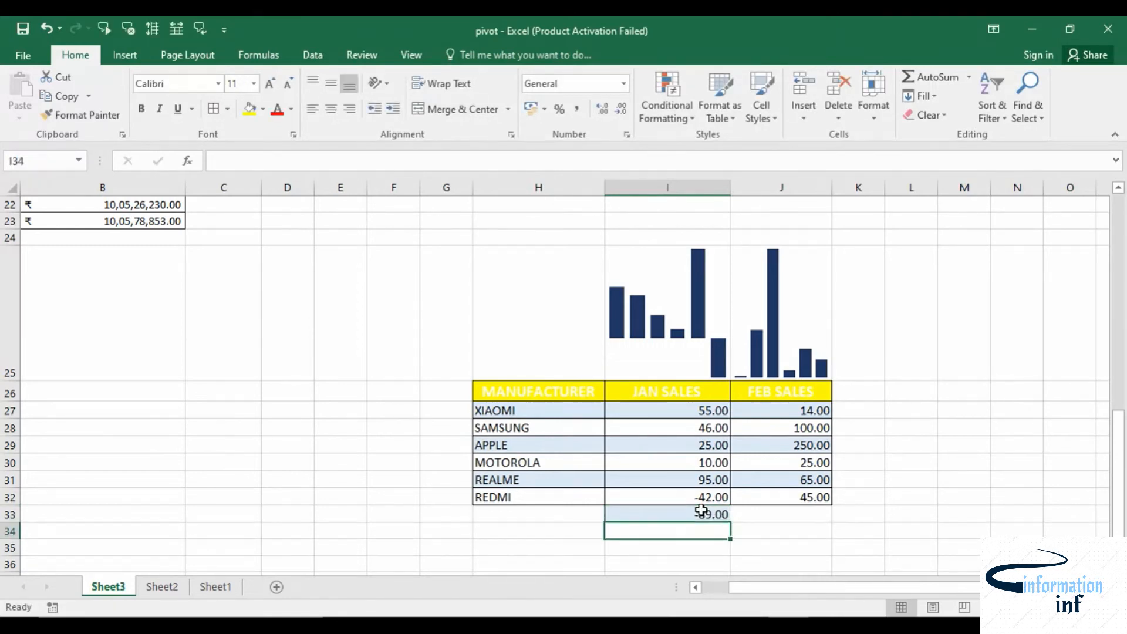
{"action": "type", "text": "68"}
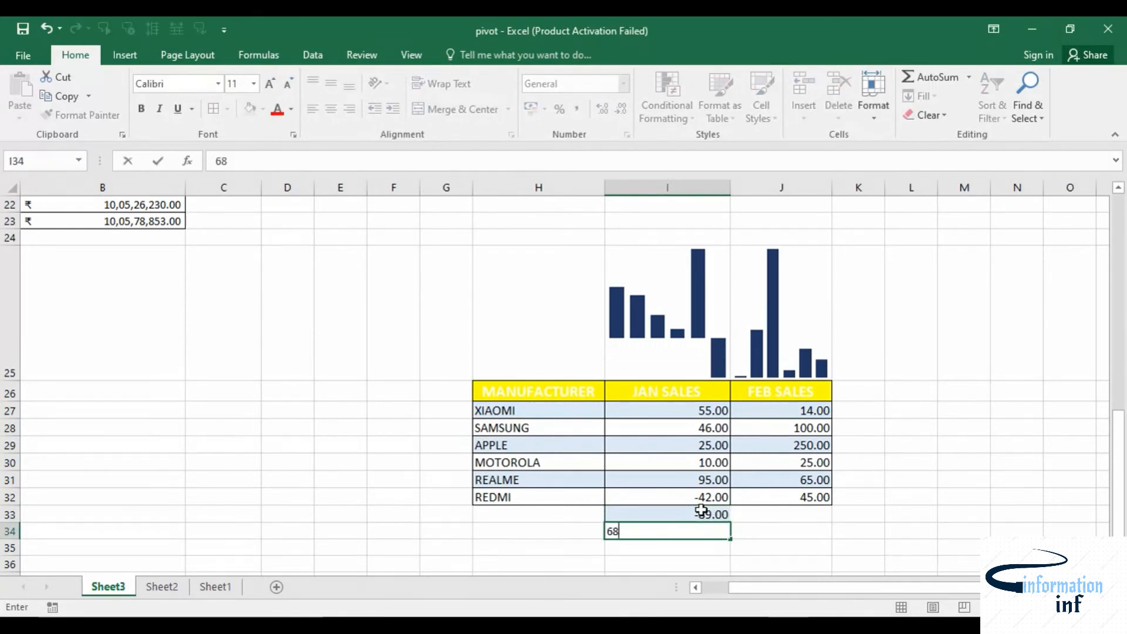
{"action": "key", "text": "Return"}
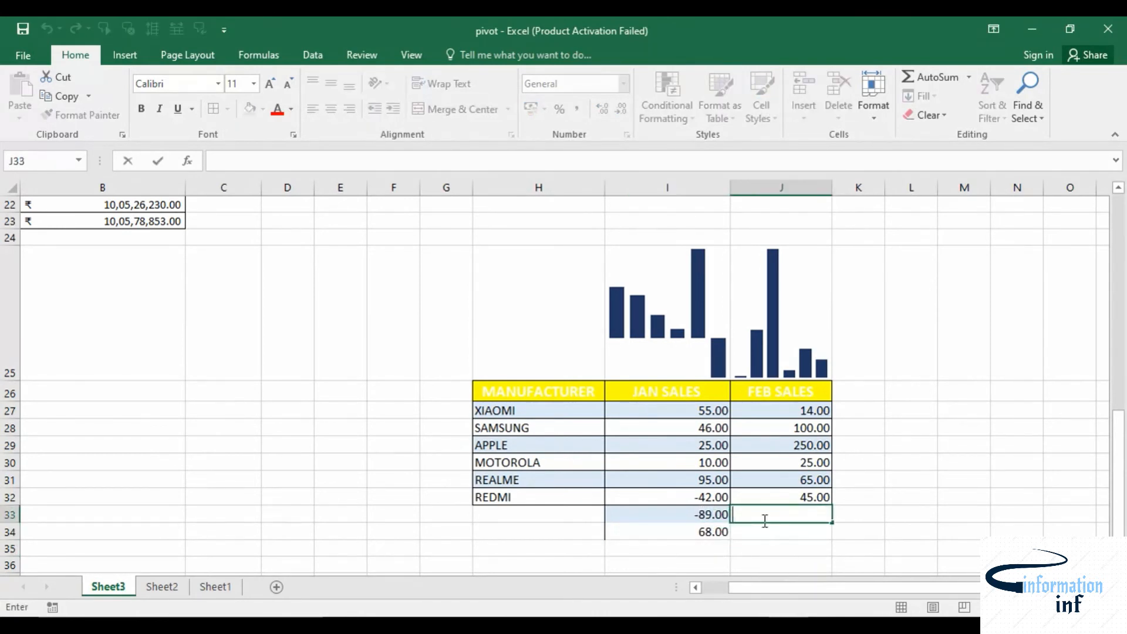
Open the group location and data settings of the January and February sparklines, ready to edit the data range
{"action": "left_click", "coordinate": [681, 514]}
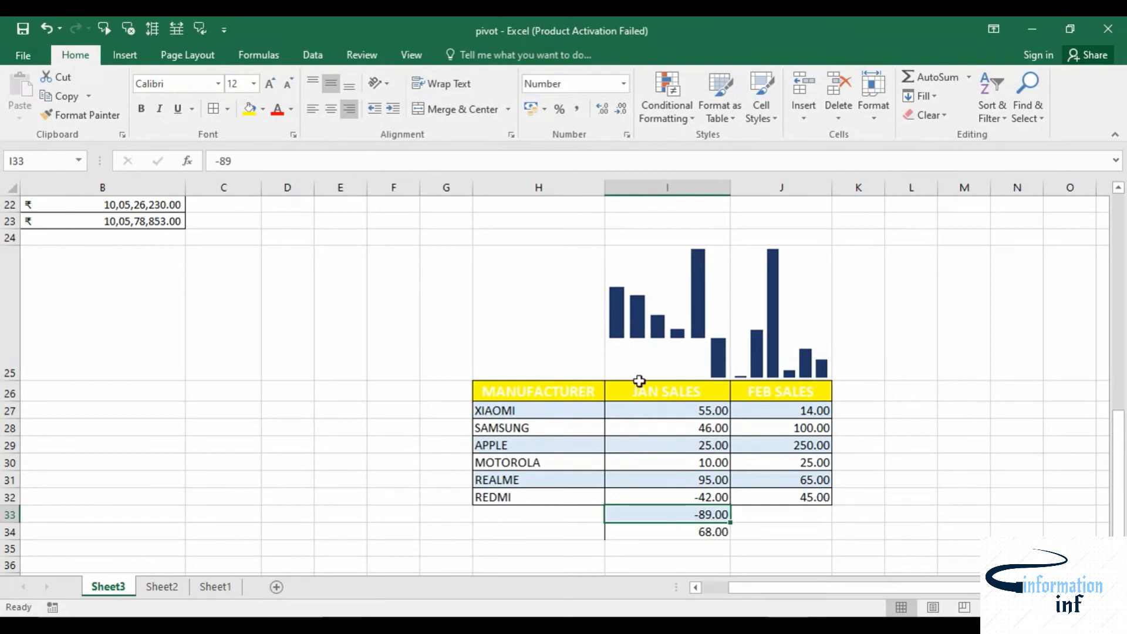
{"action": "left_click", "coordinate": [648, 349]}
{"action": "left_click", "coordinate": [456, 52]}
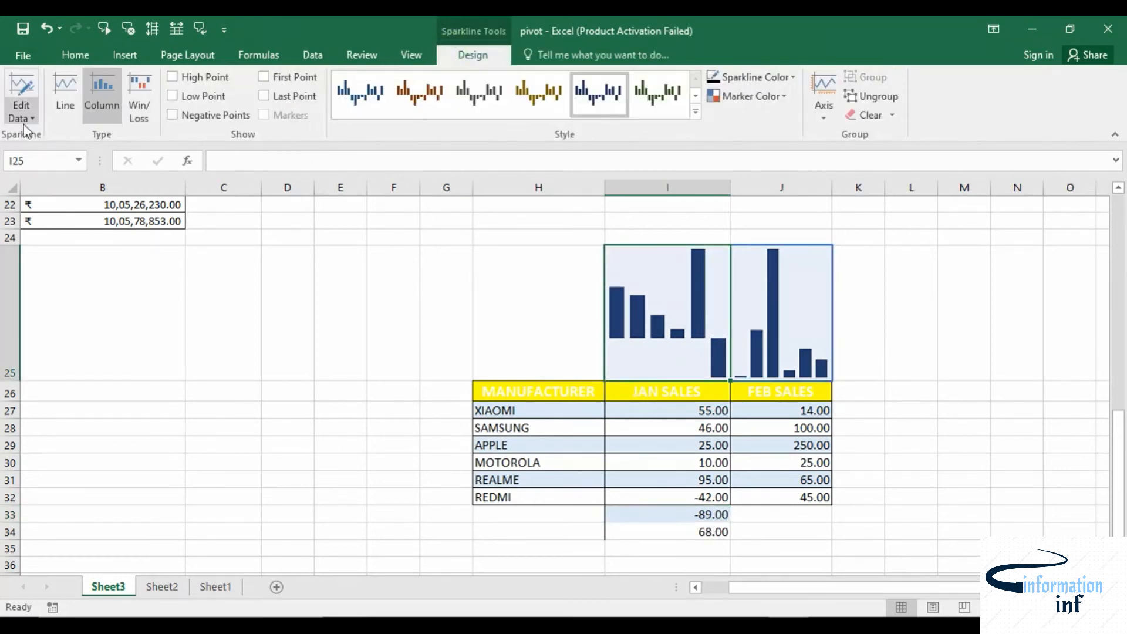
{"action": "left_click", "coordinate": [27, 110]}
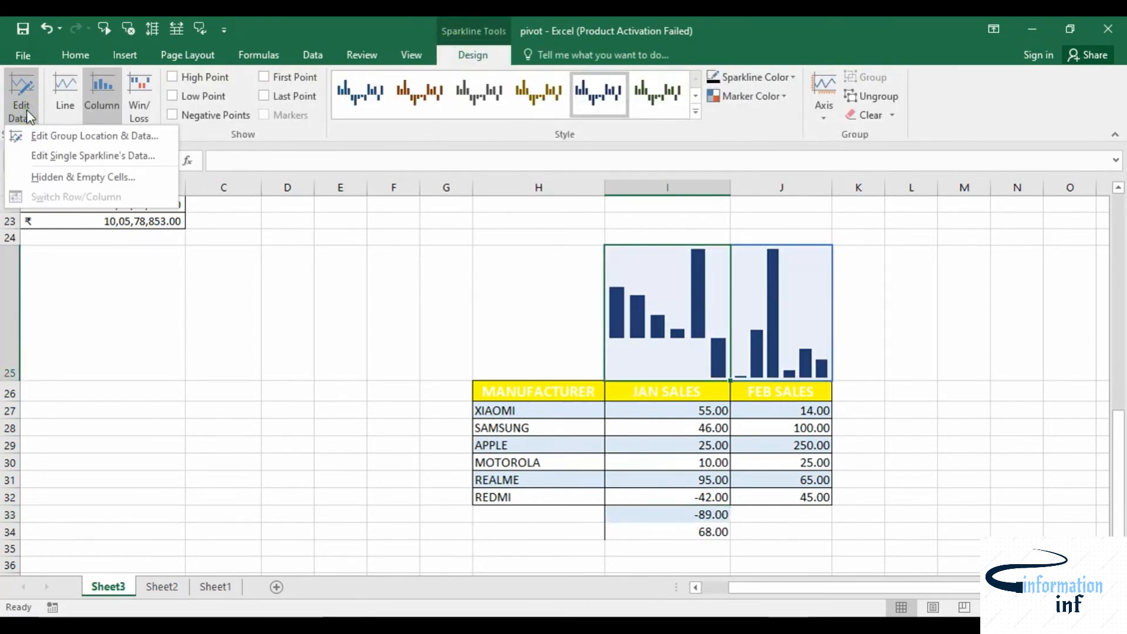
{"action": "left_click", "coordinate": [70, 140]}
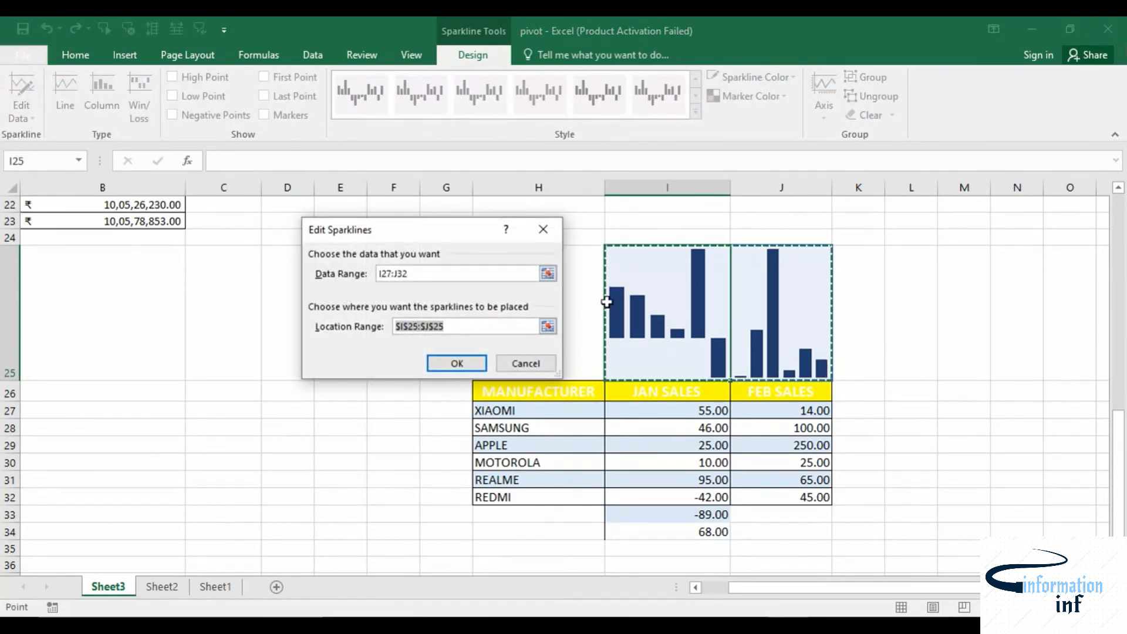
{"action": "left_click", "coordinate": [439, 275]}
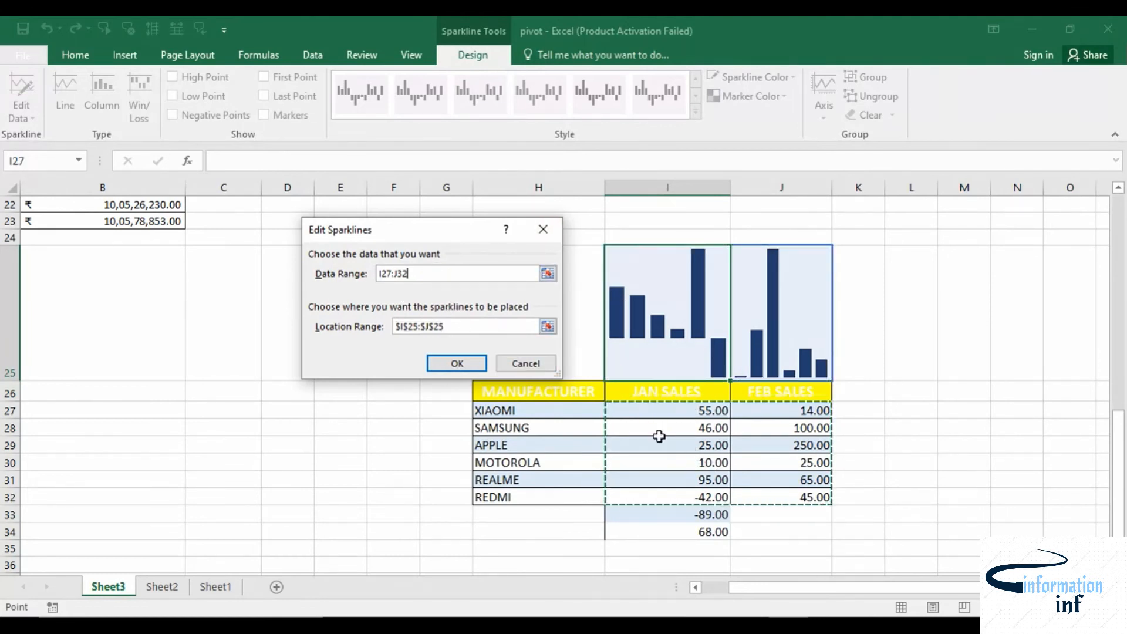
Try to set the sparkline group's data range to I27:I34 with the location range $I$25:$J$25
{"action": "left_click_drag", "start_coordinate": [660, 413], "coordinate": [699, 531]}
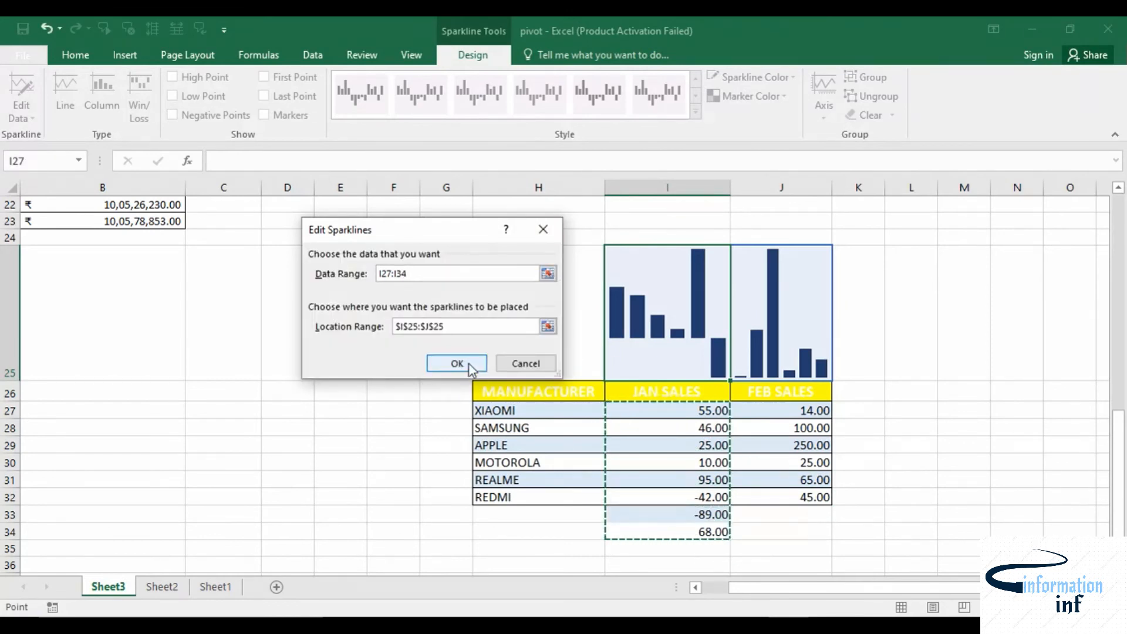
{"action": "left_click", "coordinate": [460, 328]}
{"action": "left_click", "coordinate": [457, 363]}
{"action": "left_click", "coordinate": [556, 371]}
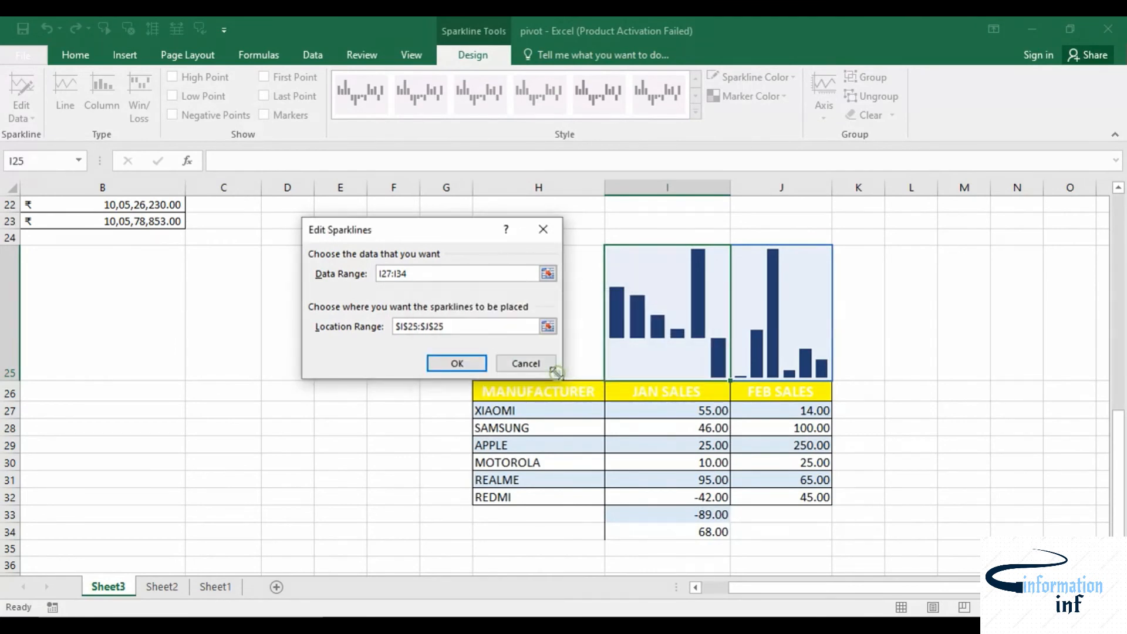
Set the sparkline group's data range to I27:J34 and apply it to the location range $I$25:$J$25
{"action": "left_click", "coordinate": [444, 275]}
{"action": "left_click_drag", "start_coordinate": [648, 411], "coordinate": [759, 529]}
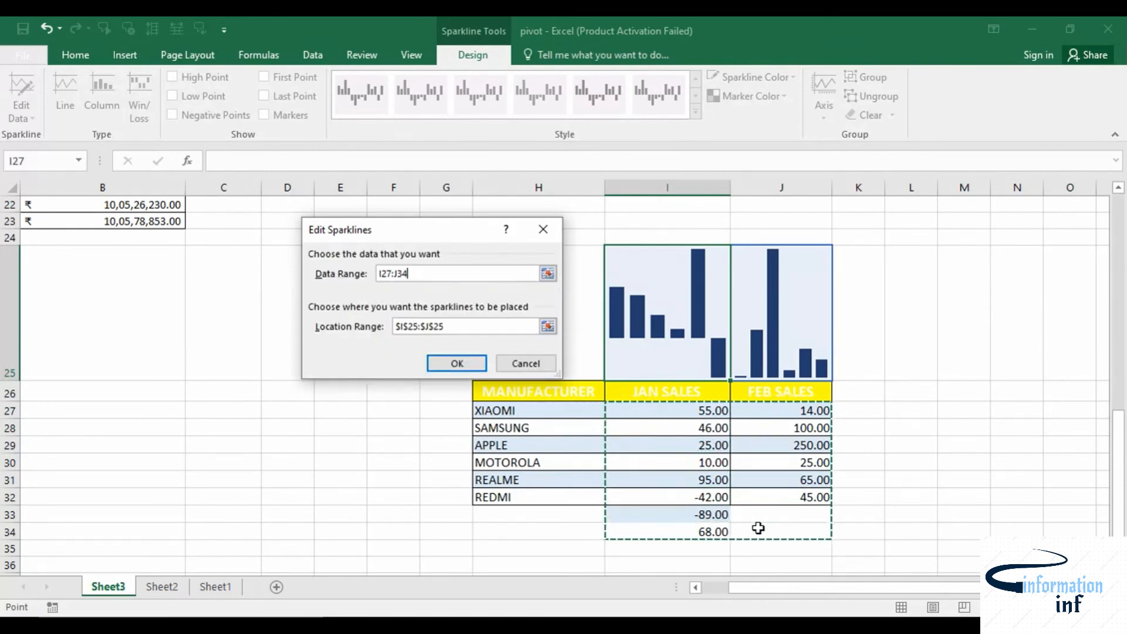
{"action": "left_click", "coordinate": [460, 332]}
{"action": "left_click", "coordinate": [461, 363]}
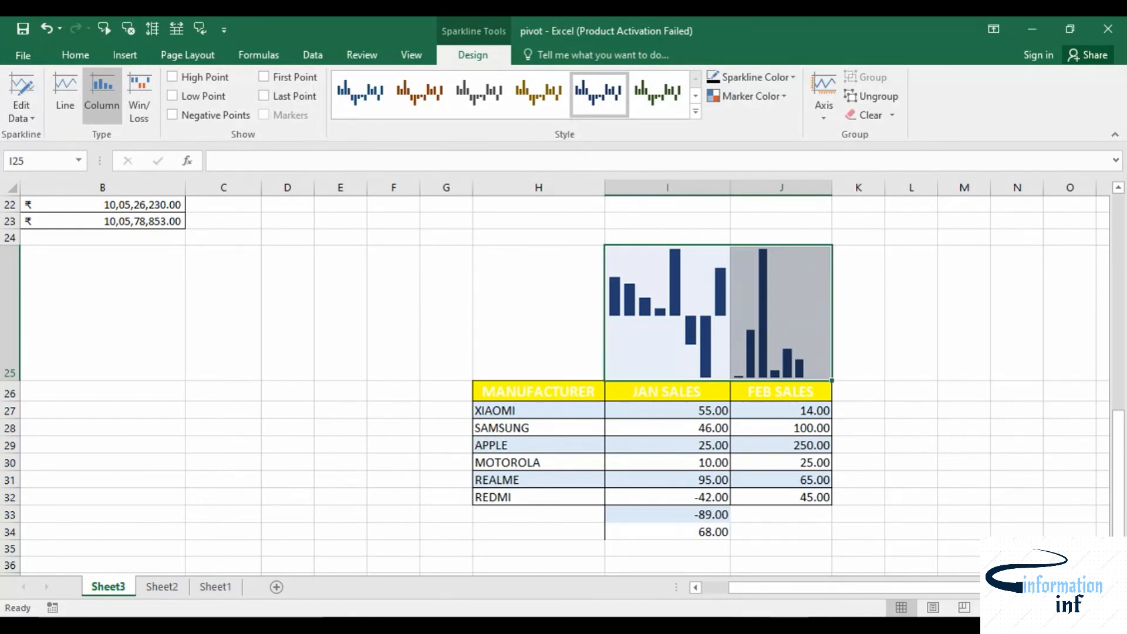
{"action": "left_click", "coordinate": [746, 624]}
{"action": "left_click", "coordinate": [610, 576]}
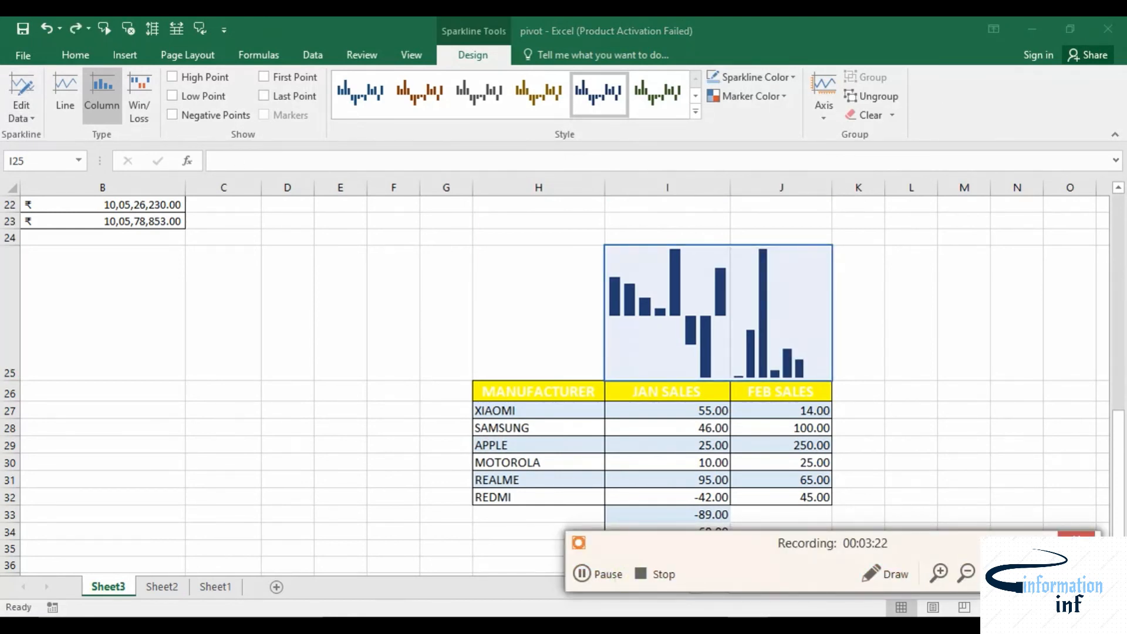
{"action": "left_click", "coordinate": [1051, 534]}
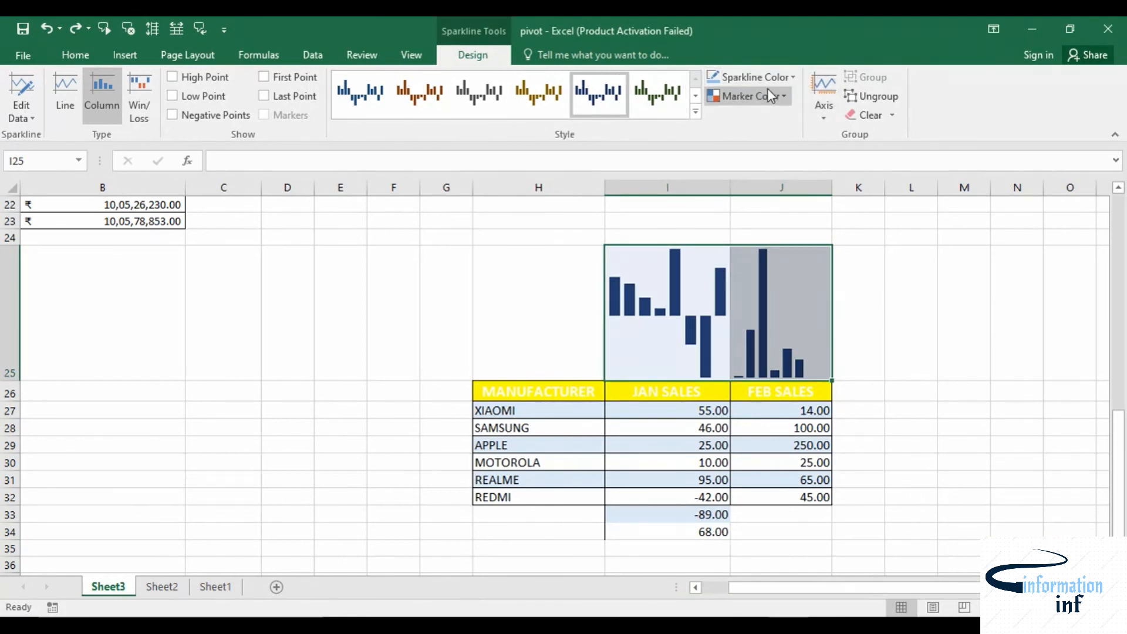
Recolor the sparklines in I25:J25 with the darkest orange theme color
{"action": "left_click", "coordinate": [784, 77]}
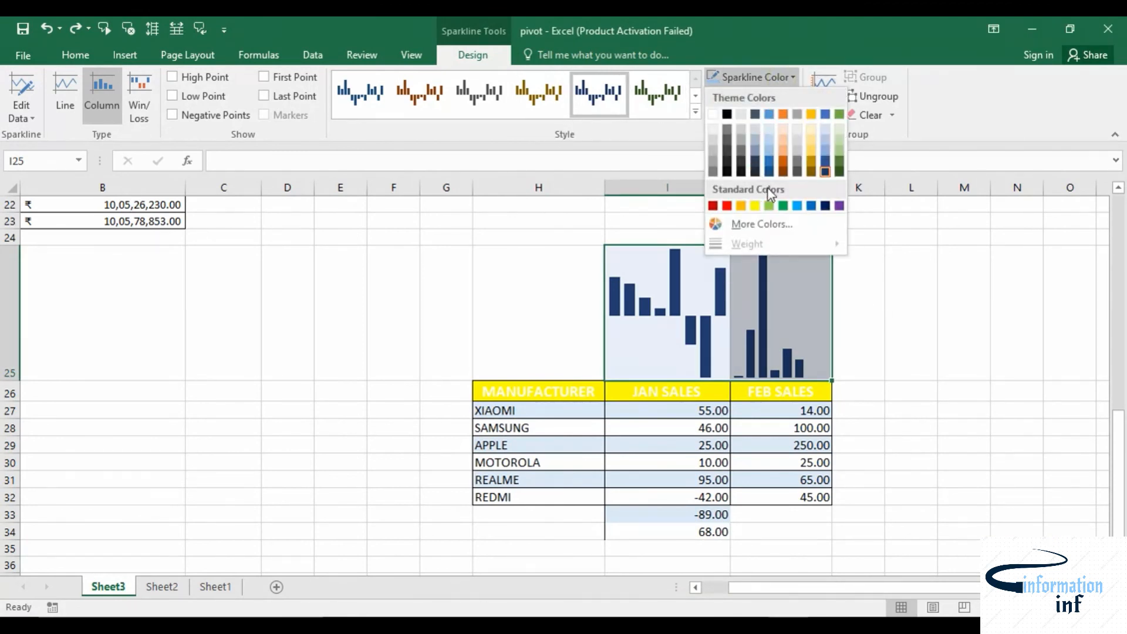
{"action": "left_click", "coordinate": [783, 171]}
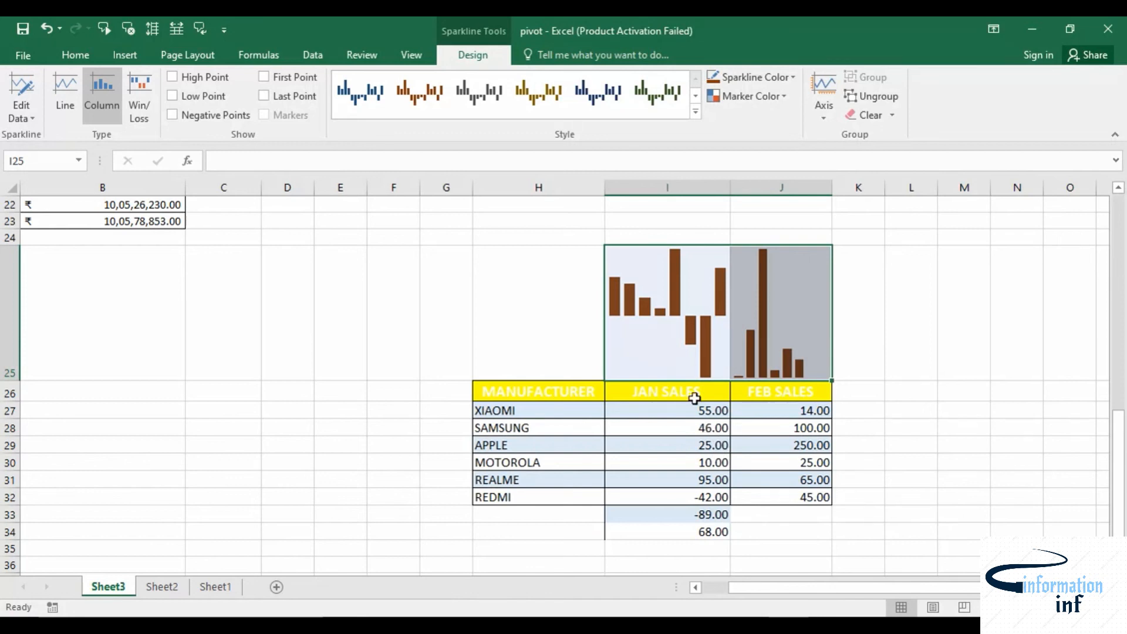
Clear the January and February sparklines from I25:J25
{"action": "left_click", "coordinate": [890, 117]}
{"action": "left_click", "coordinate": [910, 138]}
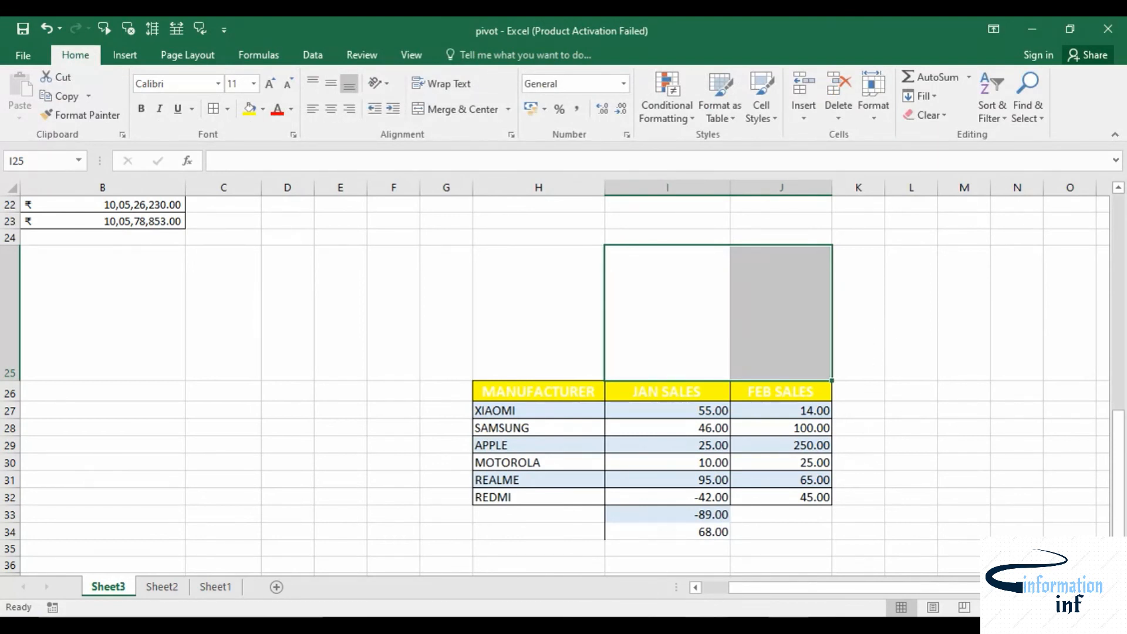
{"action": "left_click", "coordinate": [646, 579]}
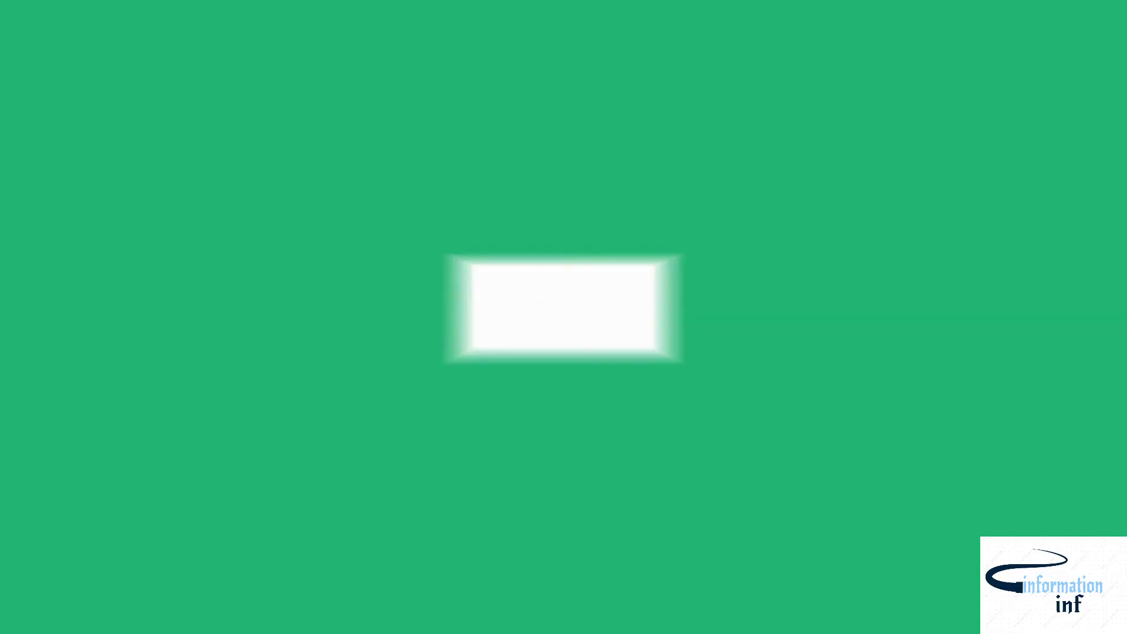